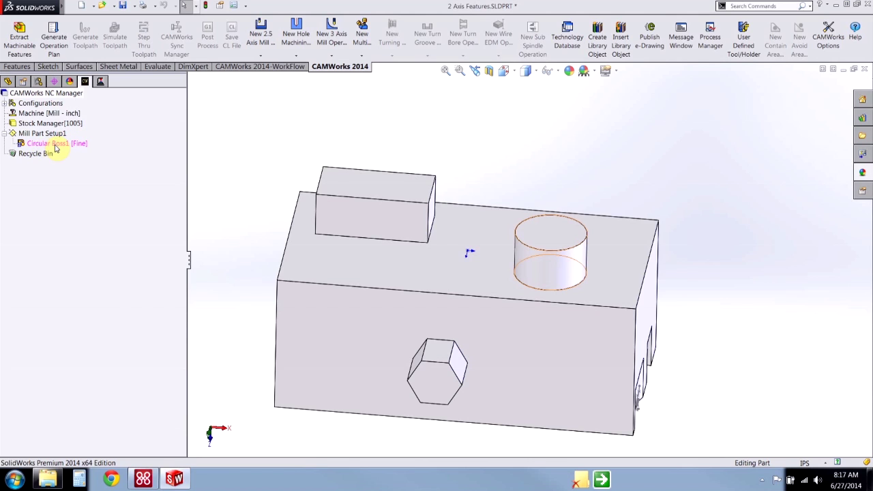
Generate Circular Boss1's operation plan and the Contour Mill3 toolpath, viewing it around the boss.
click(55, 145)
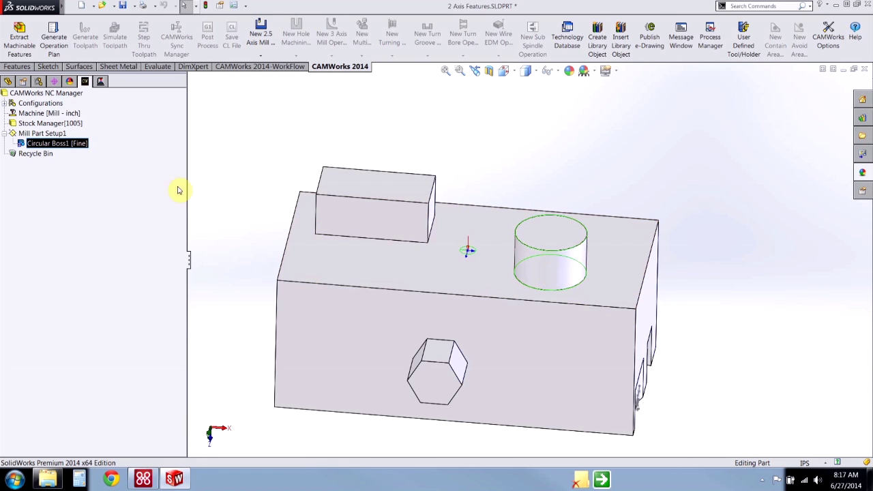
right_click(36, 143)
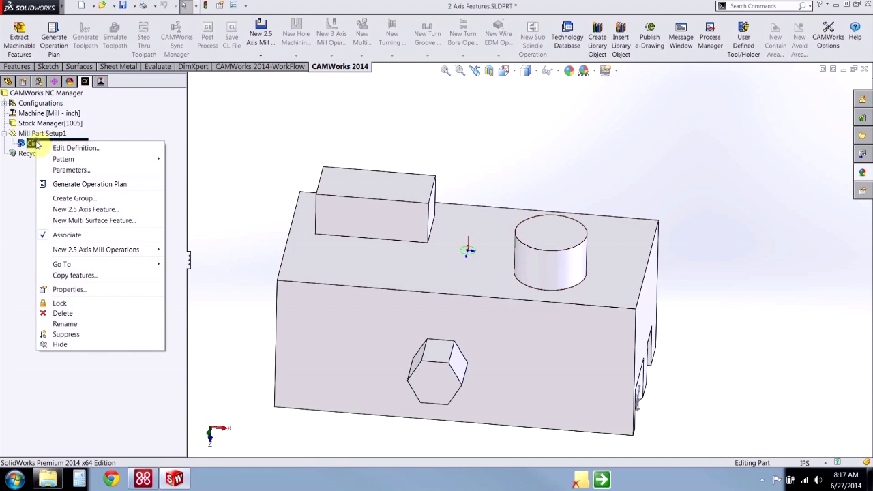
click(85, 184)
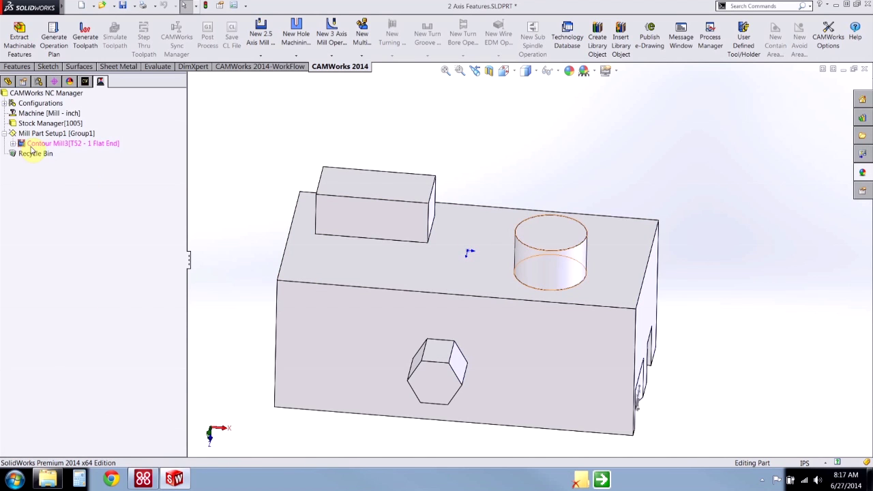
click(92, 145)
click(80, 128)
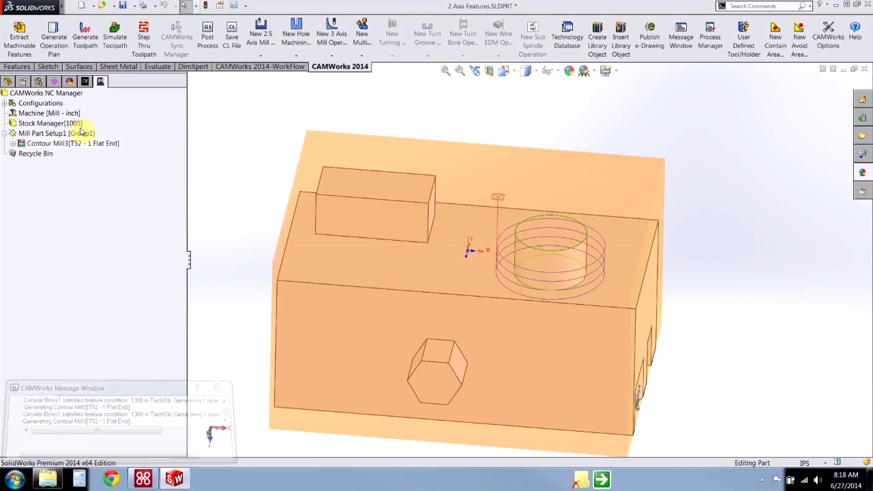
click(74, 144)
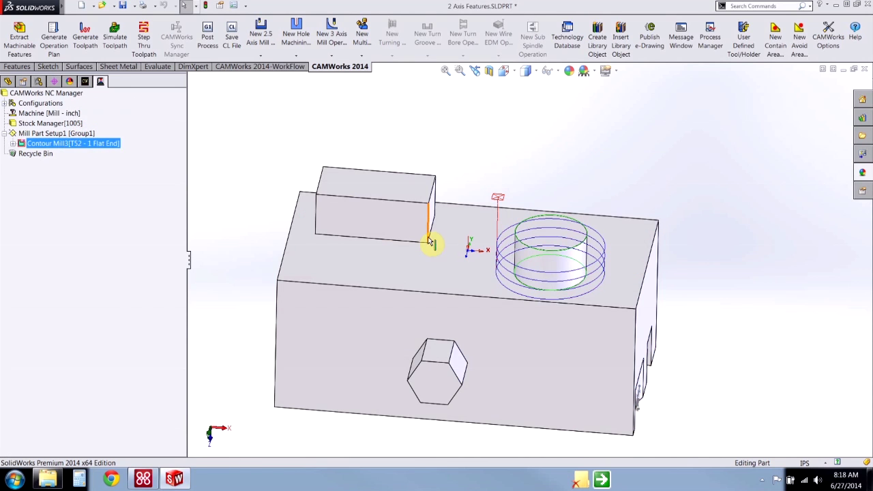
middle_drag(431, 242, 428, 189)
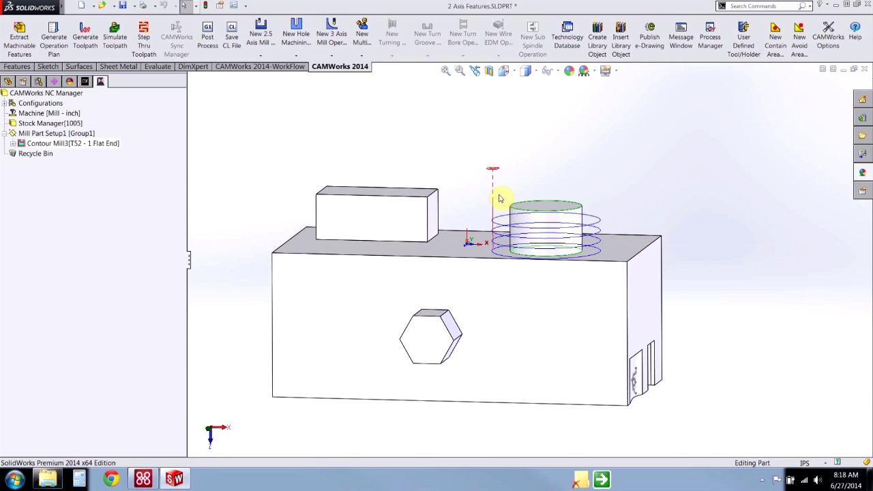
middle_drag(499, 198, 444, 224)
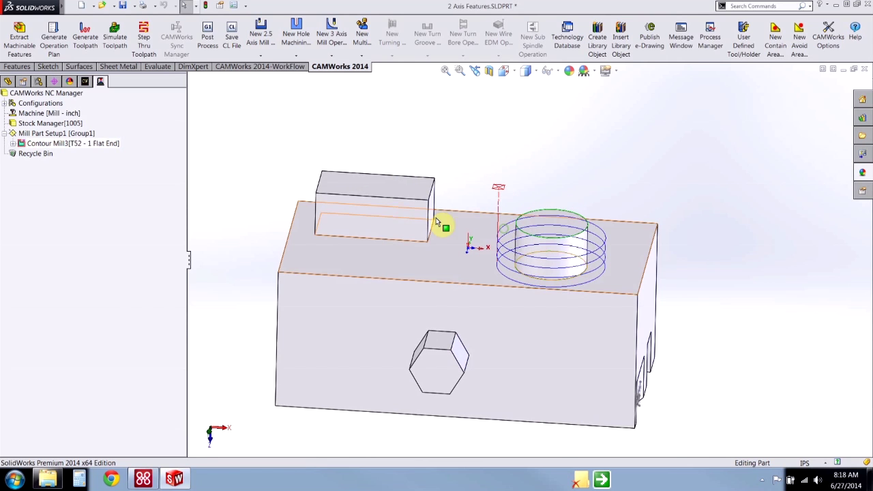
Review Contour Mill3's operation parameters, checking the max cut amount of 40, and accept them.
double_click(71, 145)
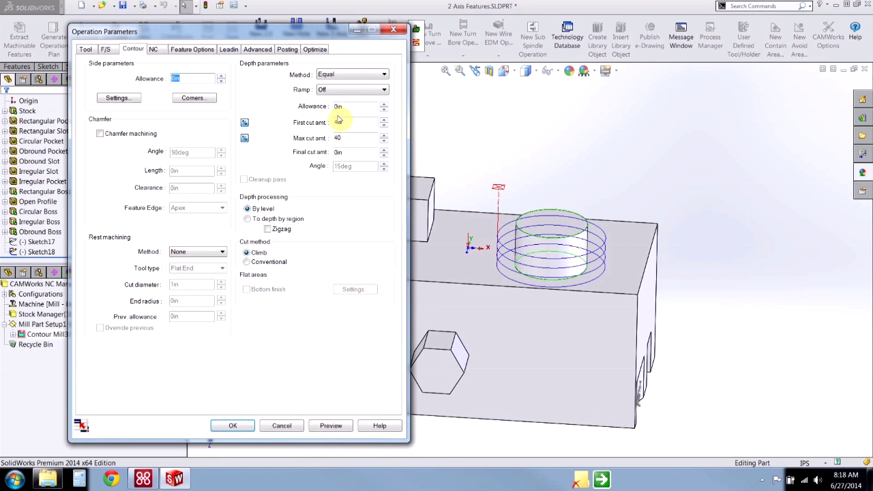
click(339, 138)
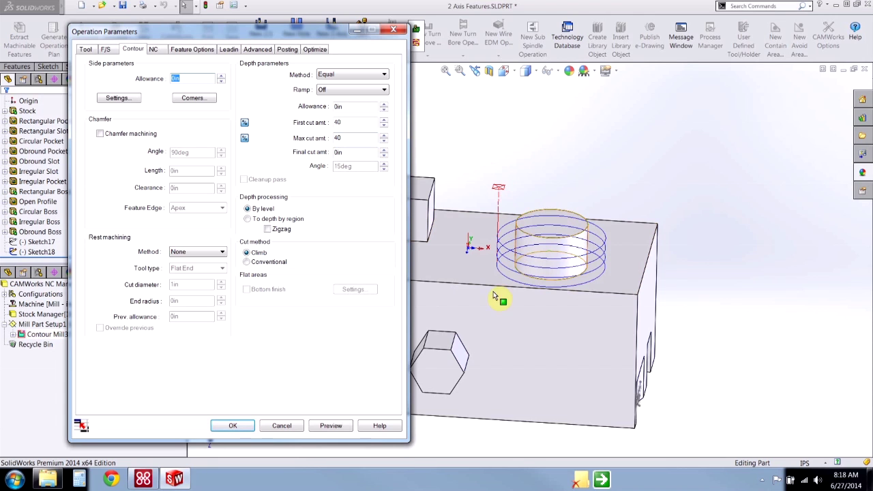
click(232, 425)
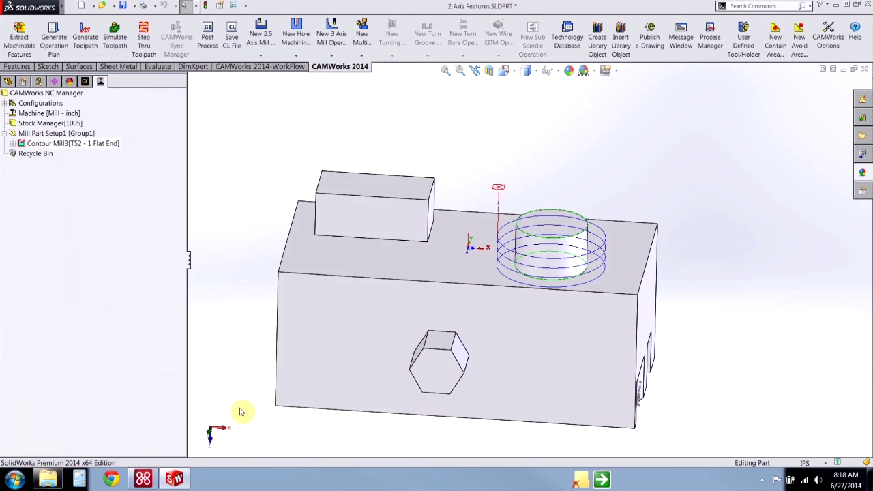
click(245, 176)
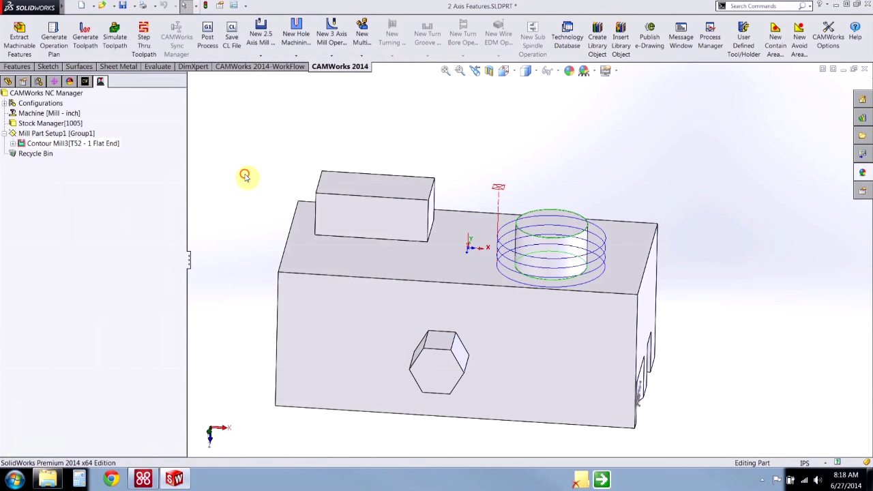
Review Circular Boss1's parameters: 2in diameter, 1.25in high, Fine machining strategy.
click(84, 82)
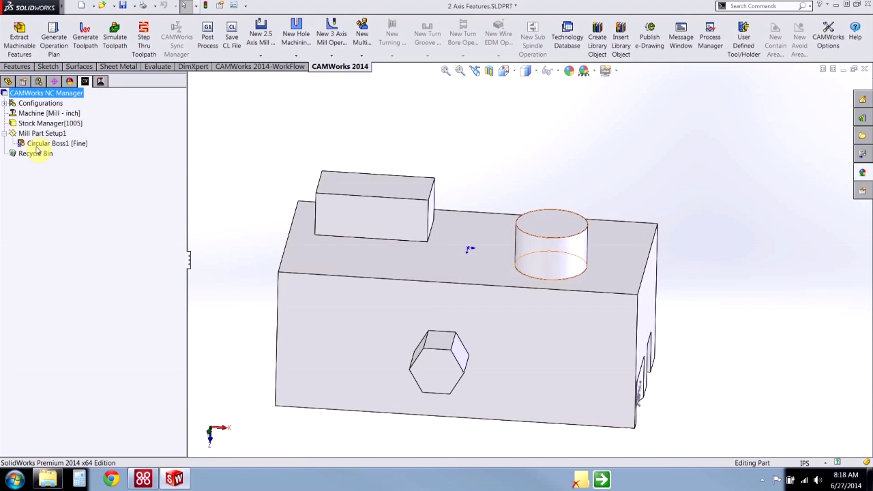
right_click(40, 144)
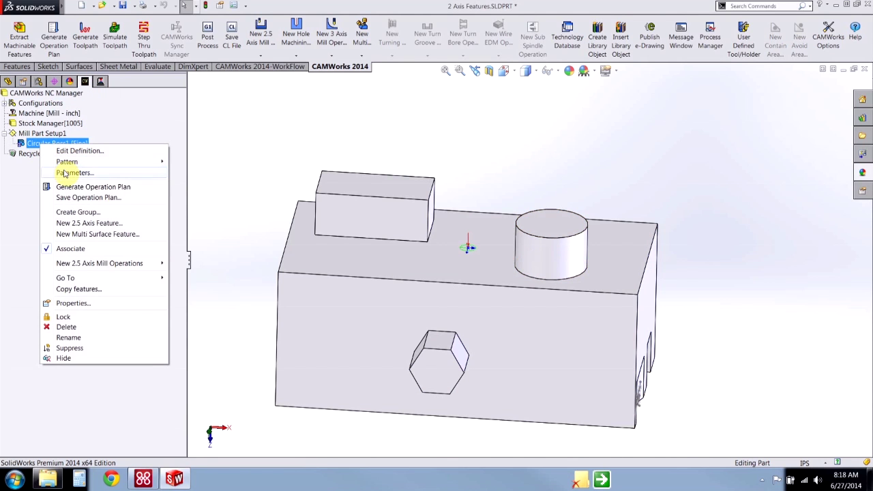
click(62, 172)
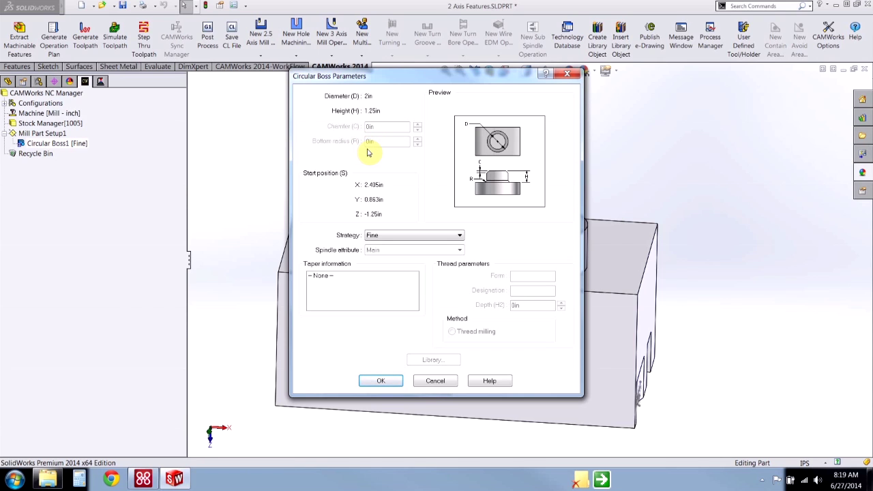
drag(411, 74, 248, 85)
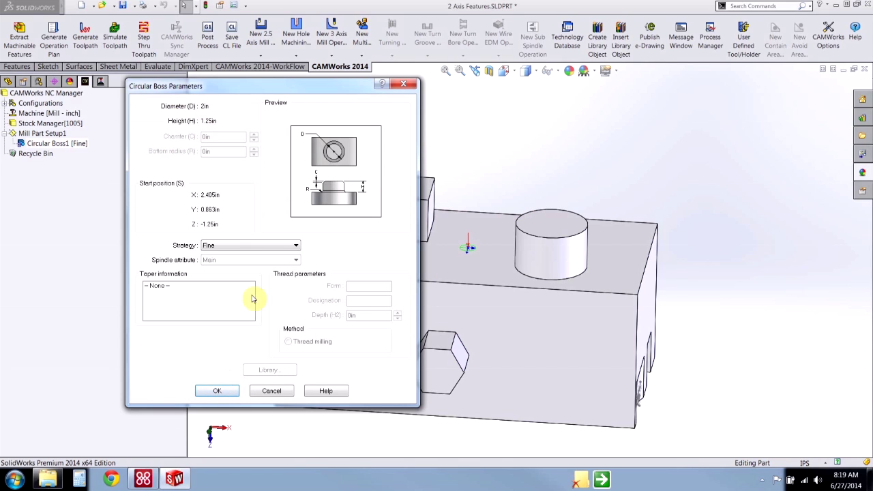
click(225, 390)
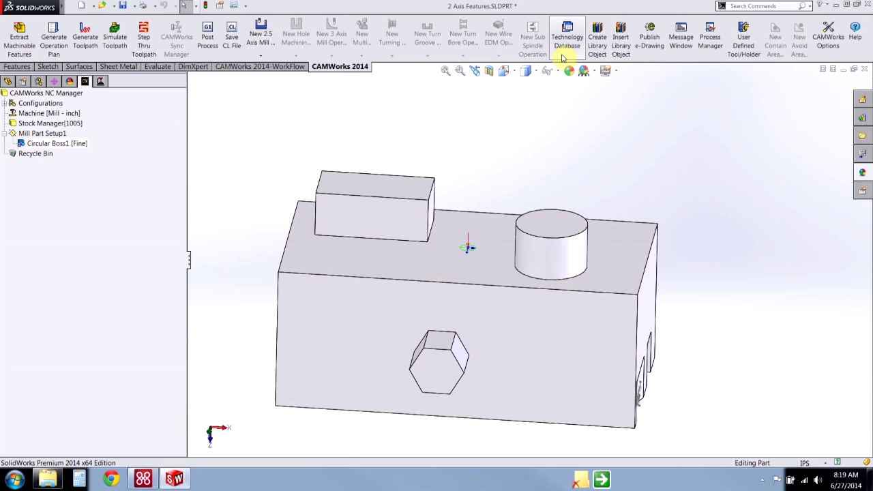
Open the Technology Database's Mill Feature & Operations form.
click(564, 55)
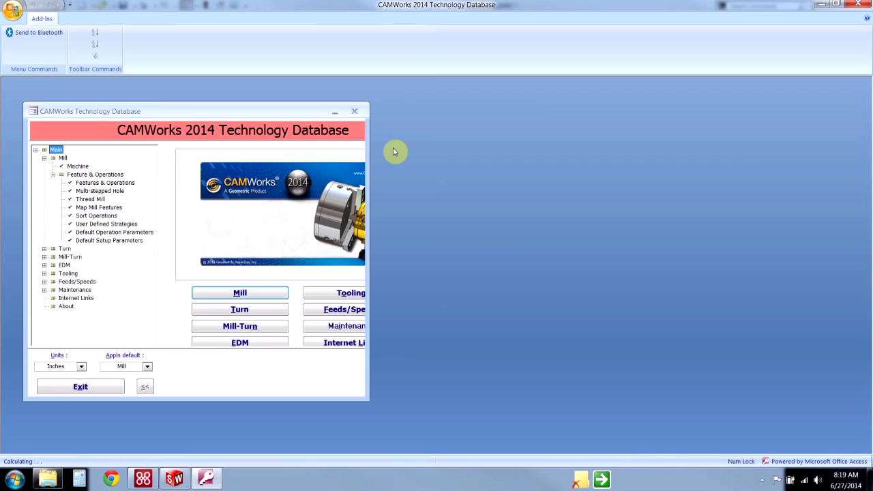
drag(368, 400, 471, 422)
click(238, 293)
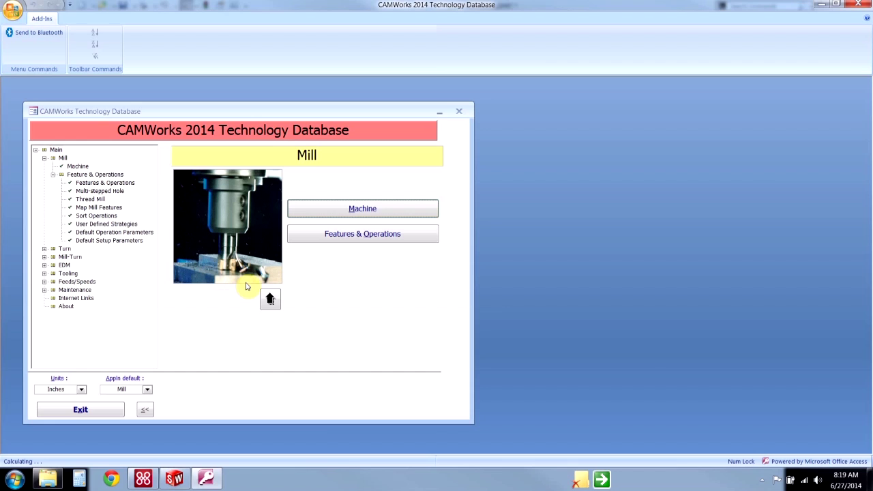
click(369, 236)
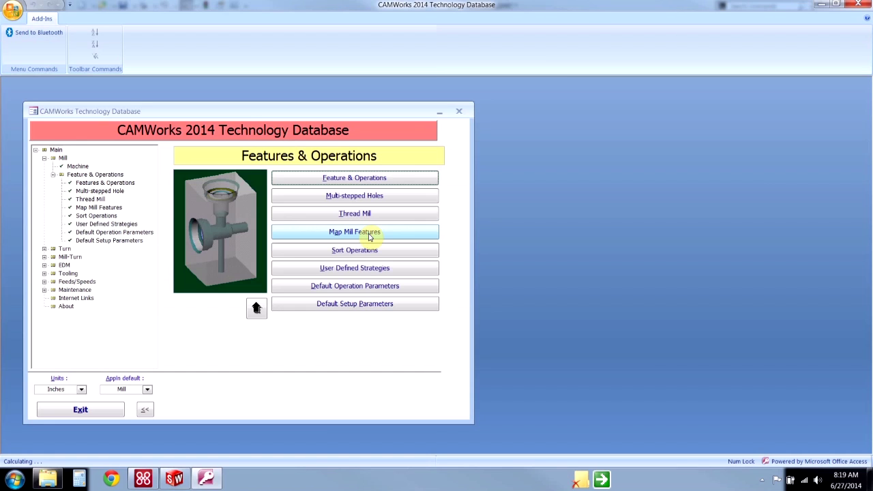
click(363, 180)
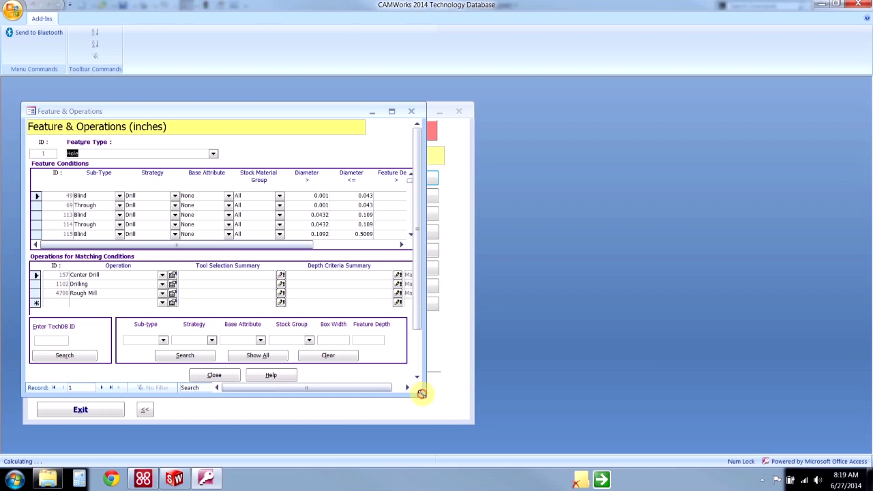
Enlarge the form and set its feature type to Circular Boss.
drag(421, 394, 515, 428)
drag(260, 113, 270, 92)
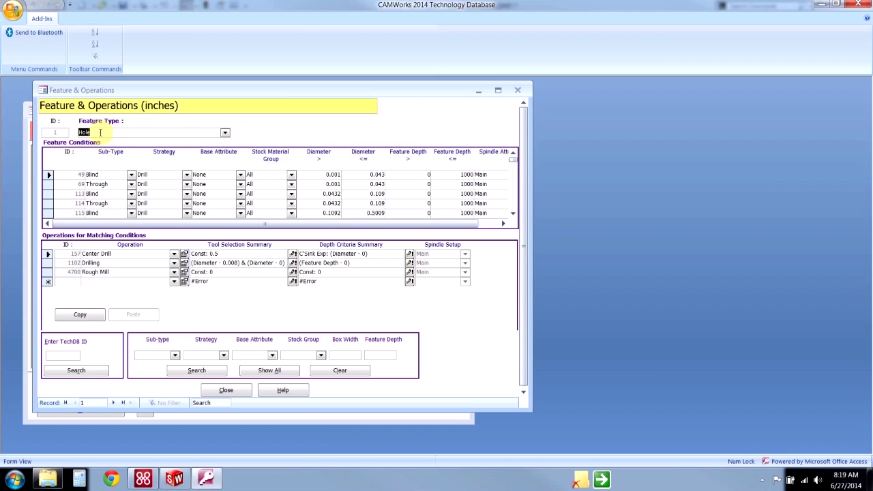
click(225, 134)
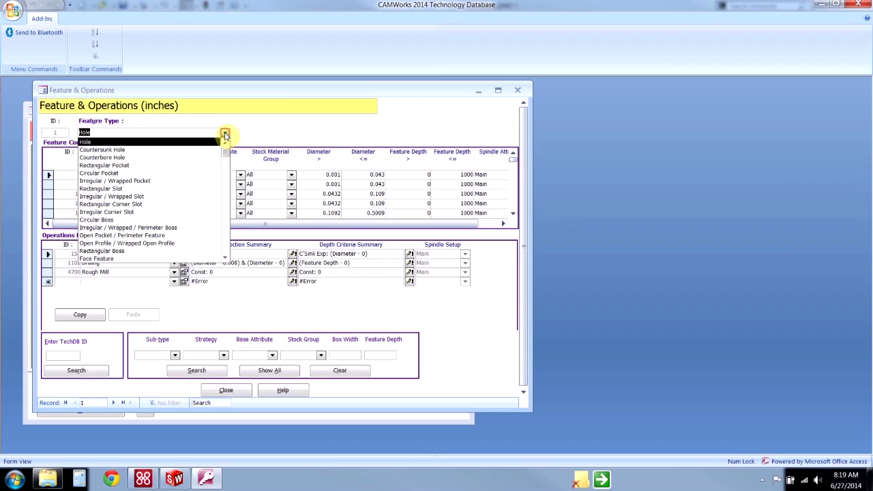
click(144, 221)
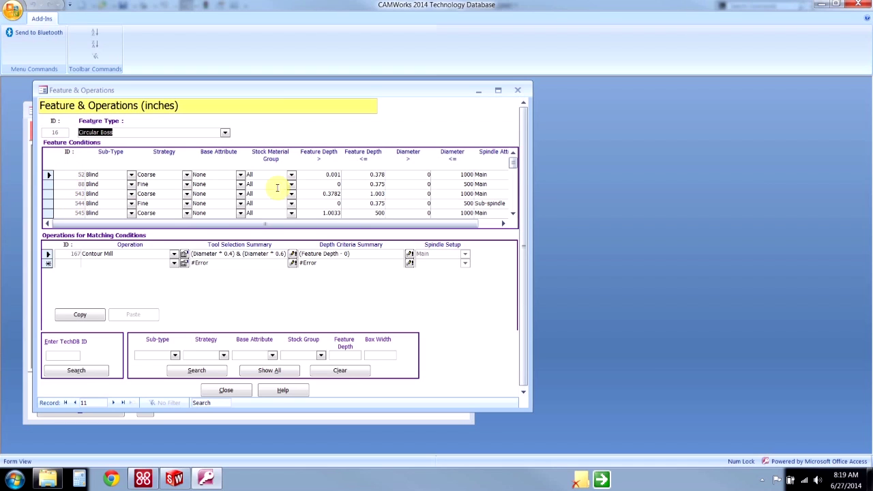
Select circular boss condition 1308 (Blind, Fine, depth 1.001–2) to show its Contour Mill operation.
click(514, 162)
drag(514, 163, 512, 170)
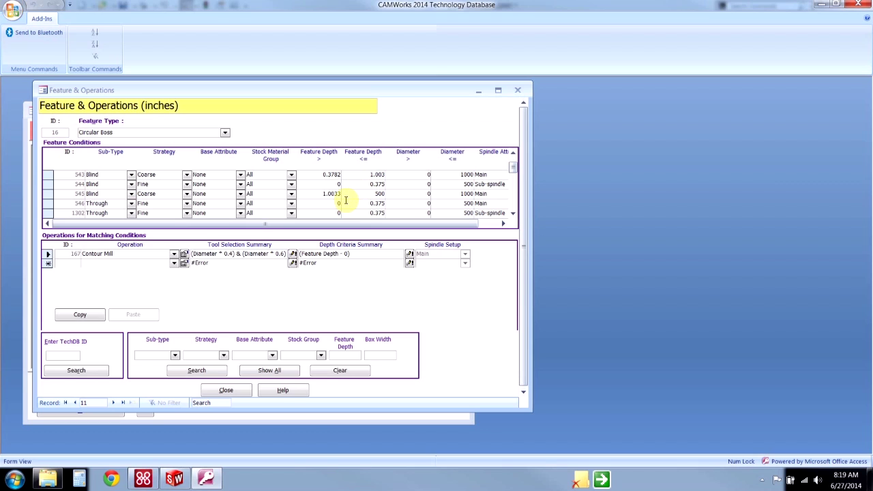
scroll(346, 199, down, 2)
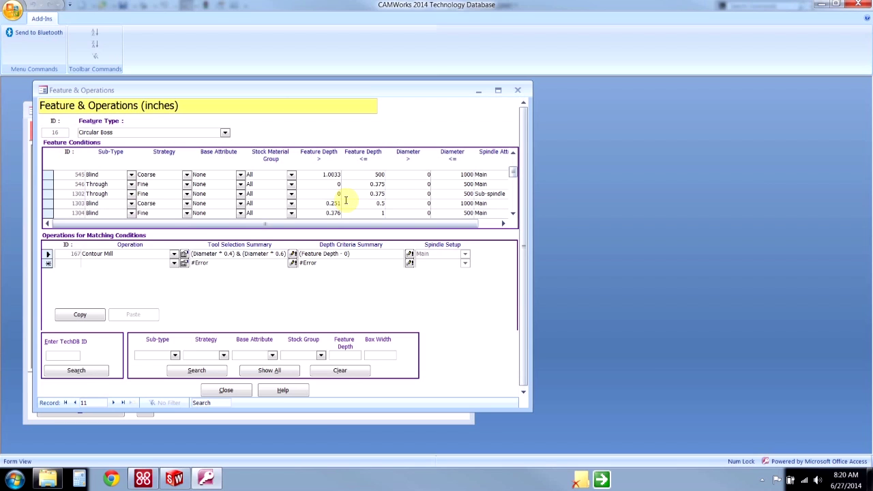
scroll(346, 200, down, 5)
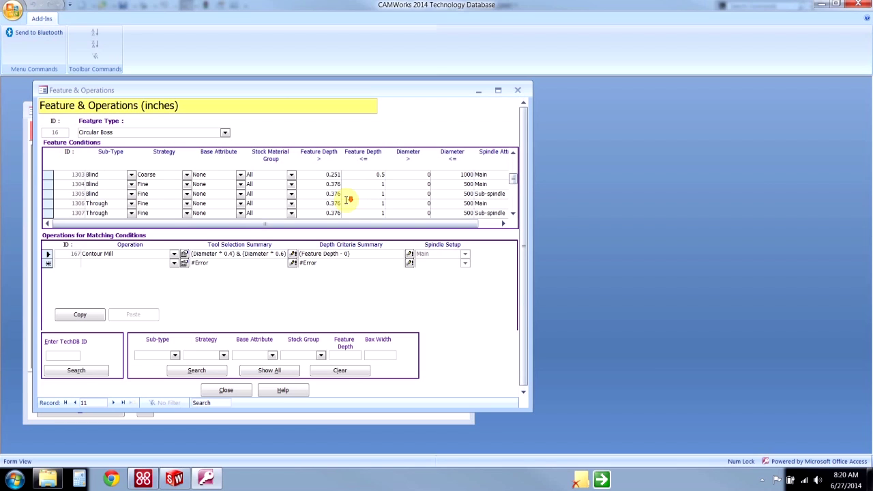
scroll(346, 200, down, 1)
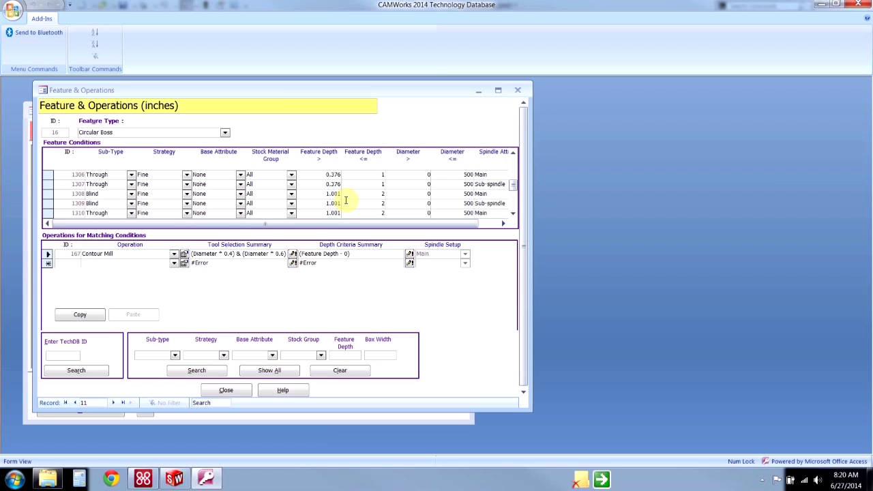
click(47, 195)
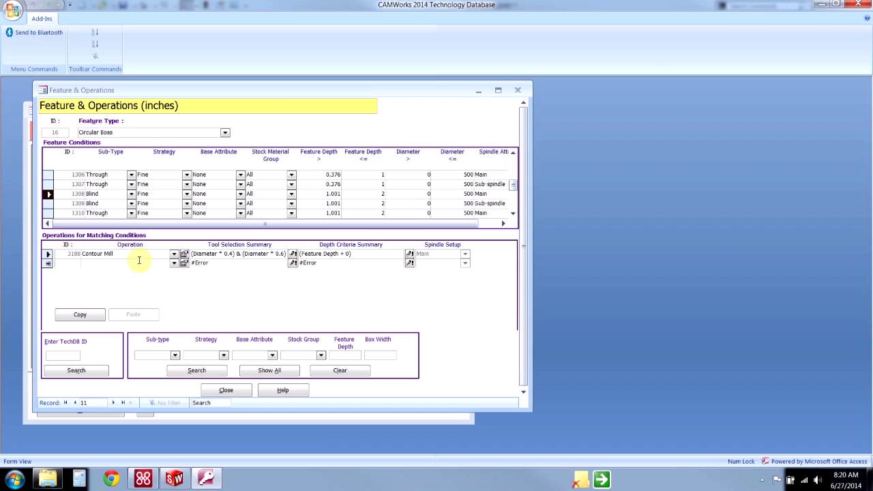
Inspect the operation choices in the Operations subform's new row.
click(175, 264)
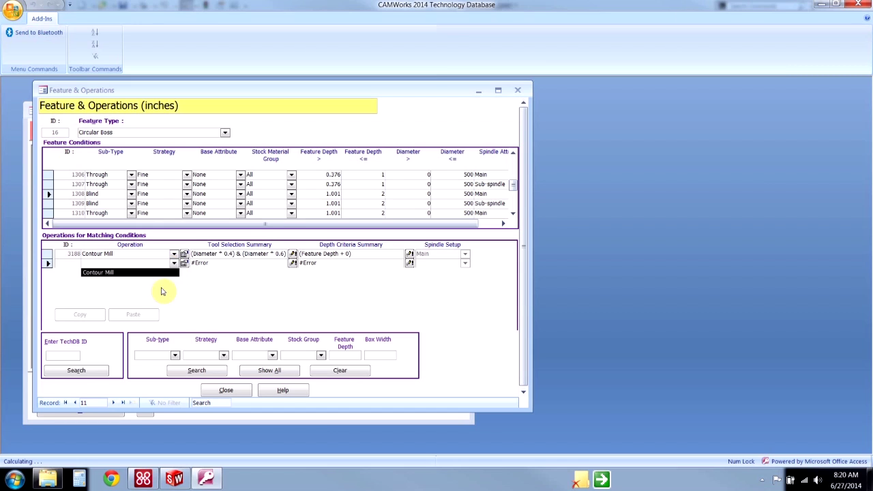
click(202, 304)
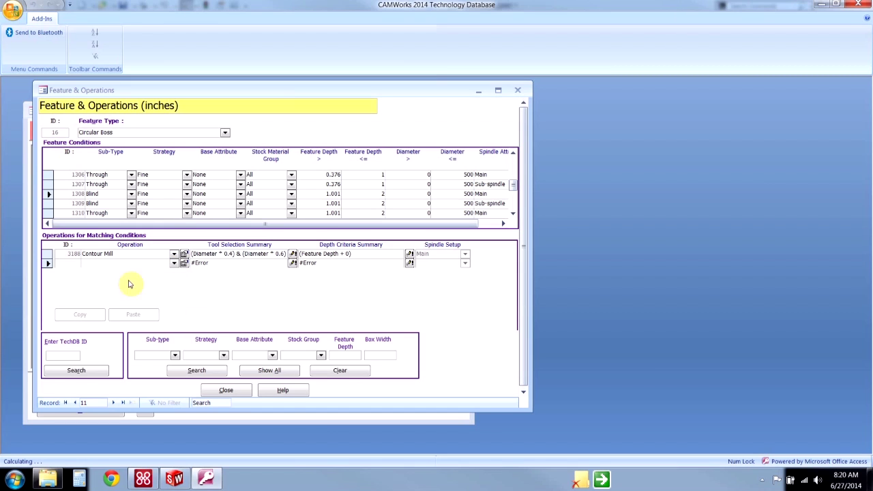
click(86, 264)
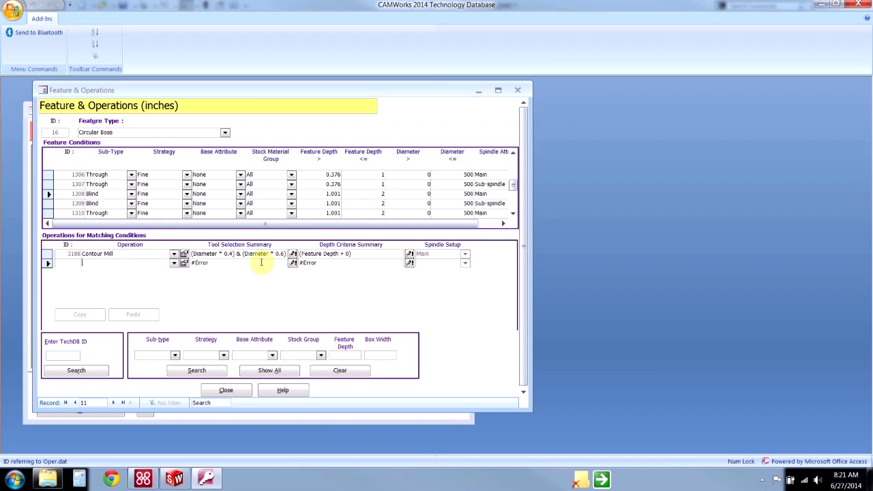
Set Contour Mill 3188's first cut amount to a fixed 1.25 in and final cut to .01 in.
click(184, 256)
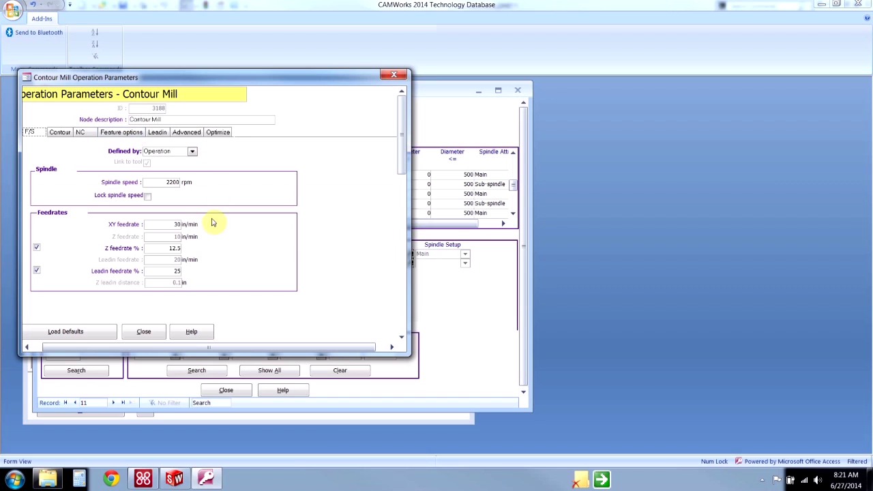
click(60, 131)
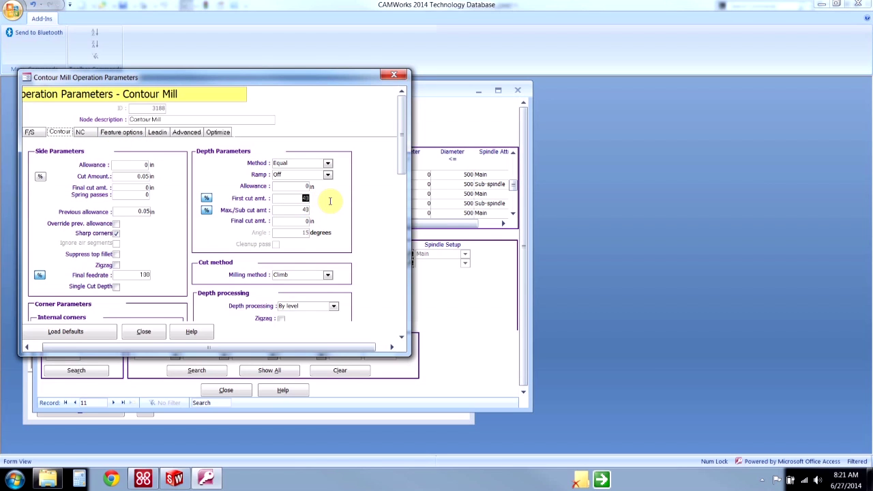
click(206, 197)
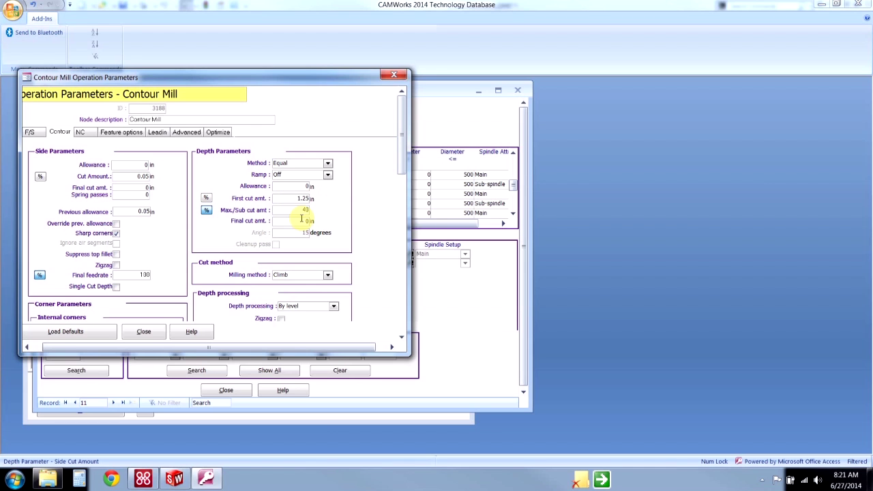
double_click(150, 188)
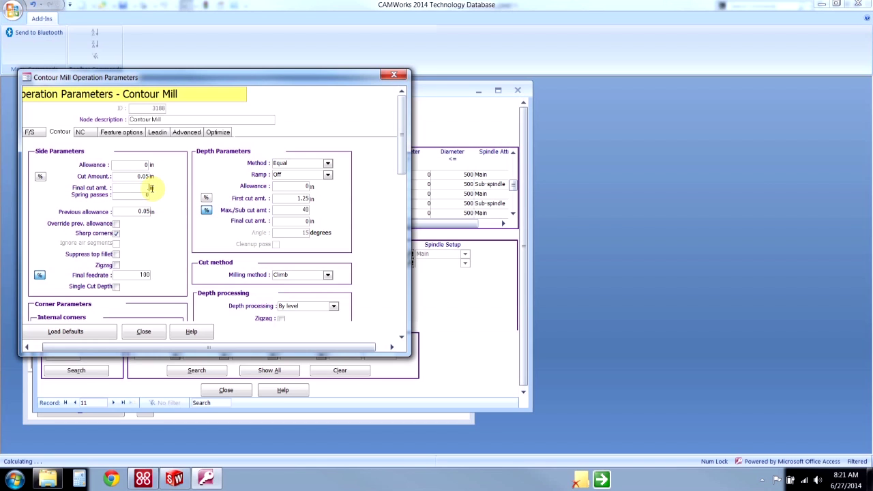
text(.01)
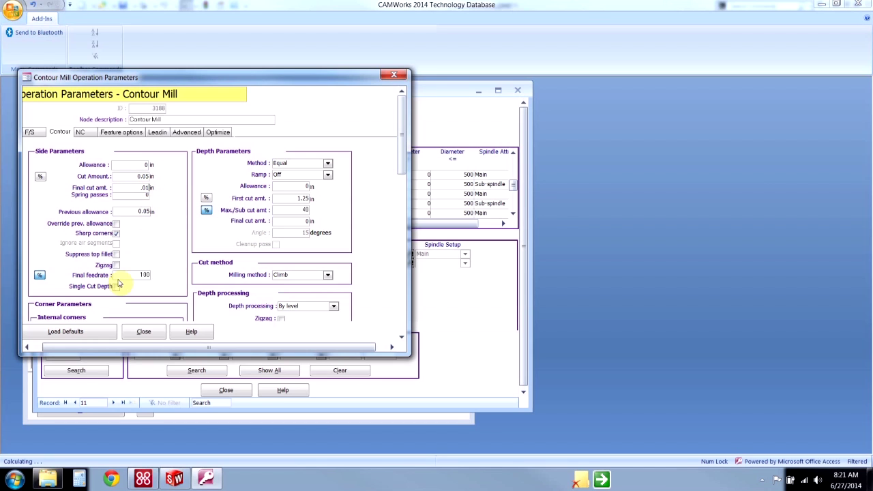
click(141, 331)
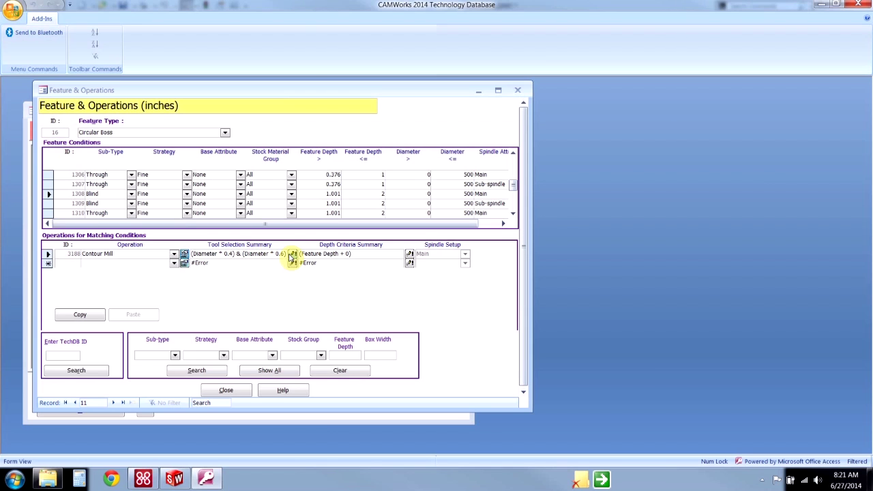
Review the tool-diameter and Feature Depth + 0 depth expressions, then close Feature & Operations.
click(293, 255)
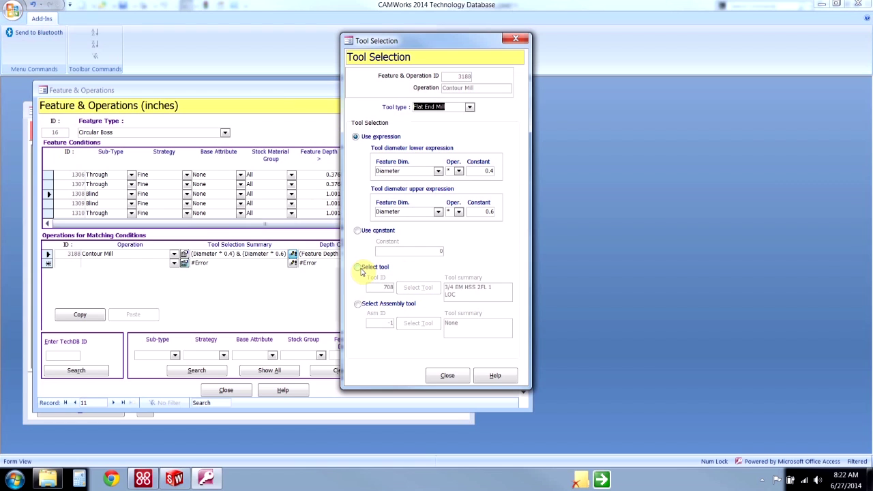
click(442, 375)
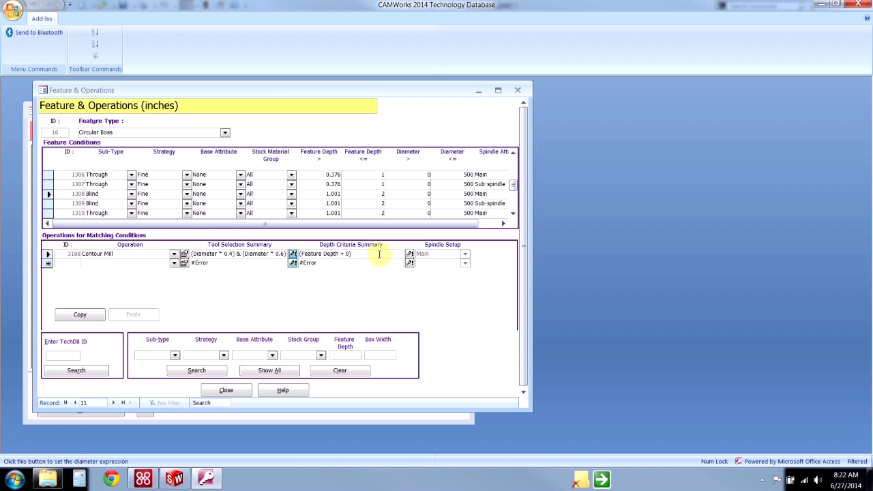
click(409, 254)
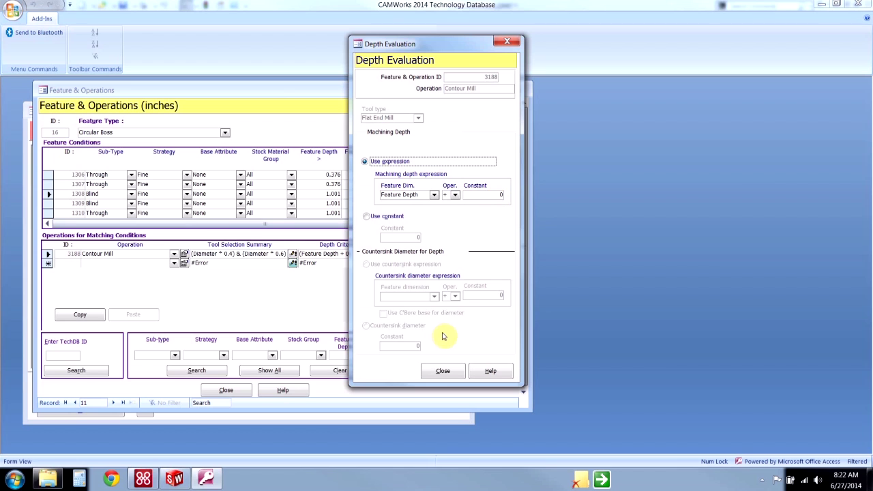
click(442, 371)
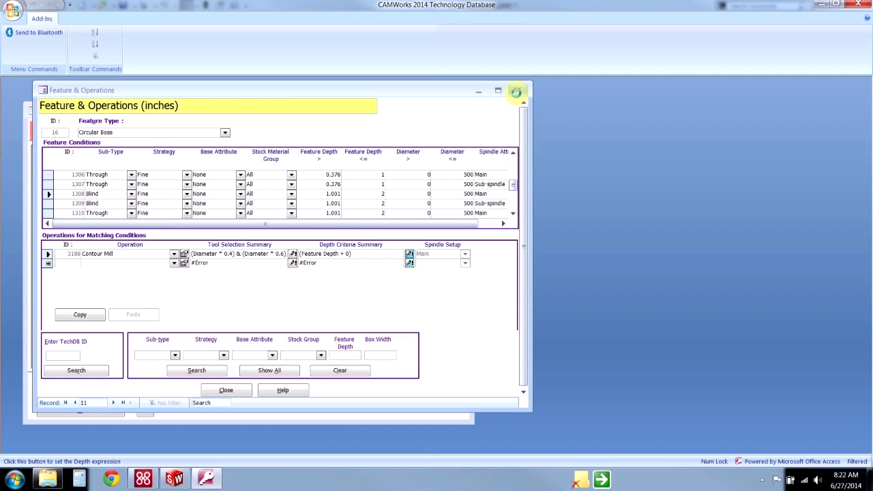
click(517, 90)
Close the database and regenerate Circular Boss1's operation plan from the updated database.
click(861, 5)
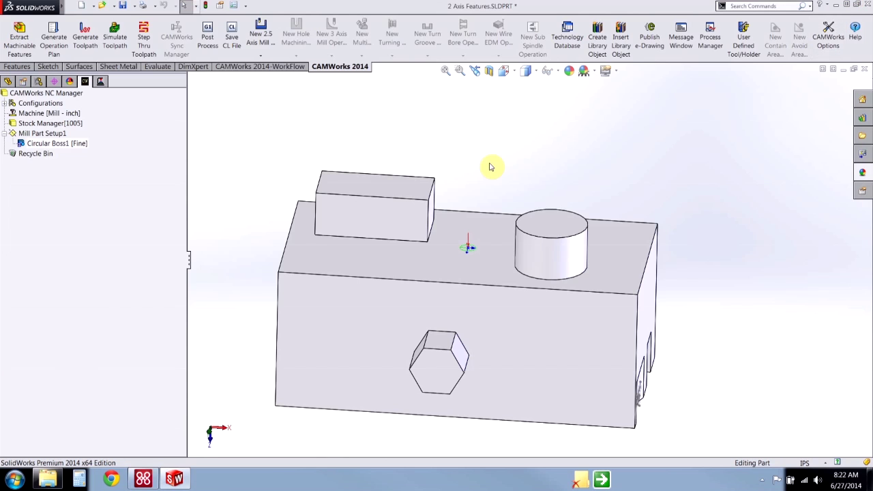
right_click(31, 145)
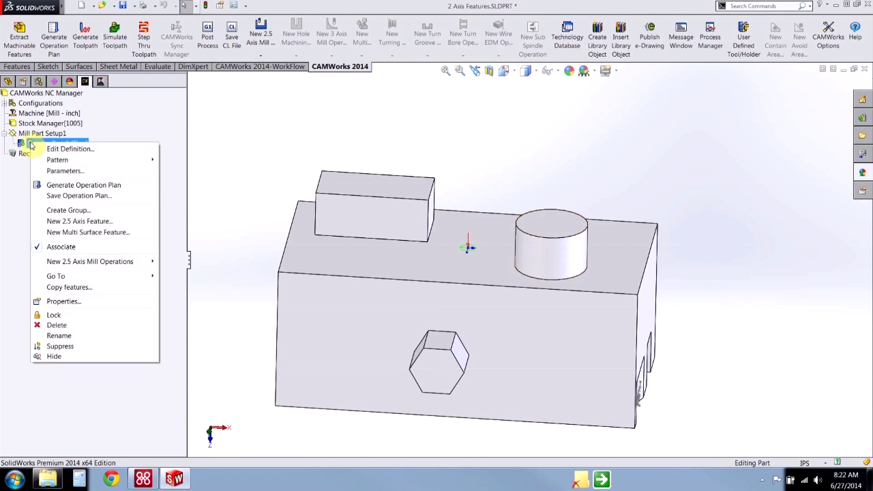
click(107, 185)
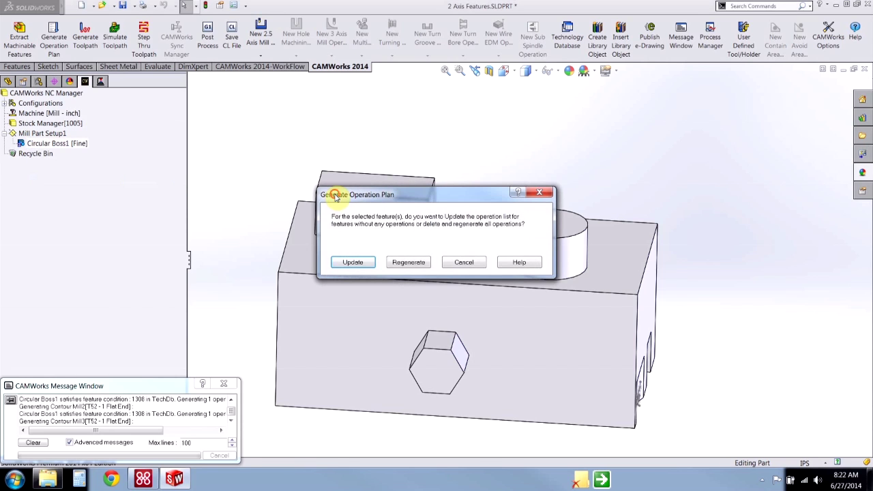
drag(334, 194, 290, 135)
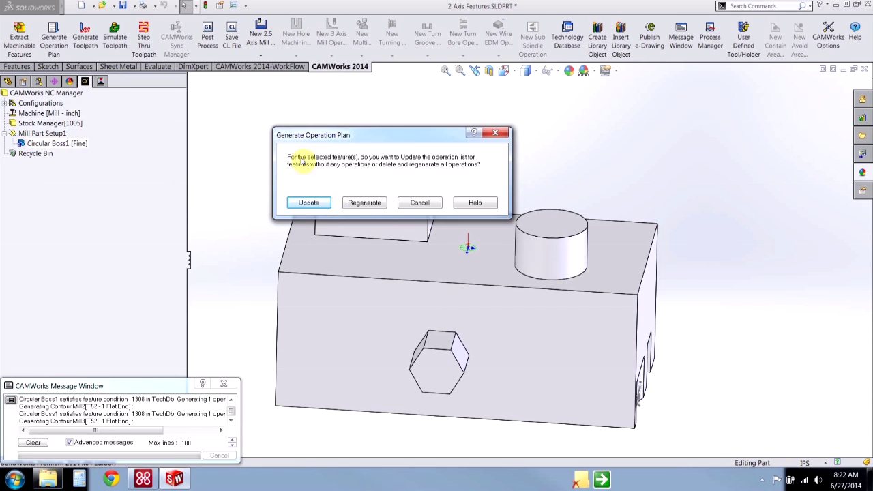
click(361, 203)
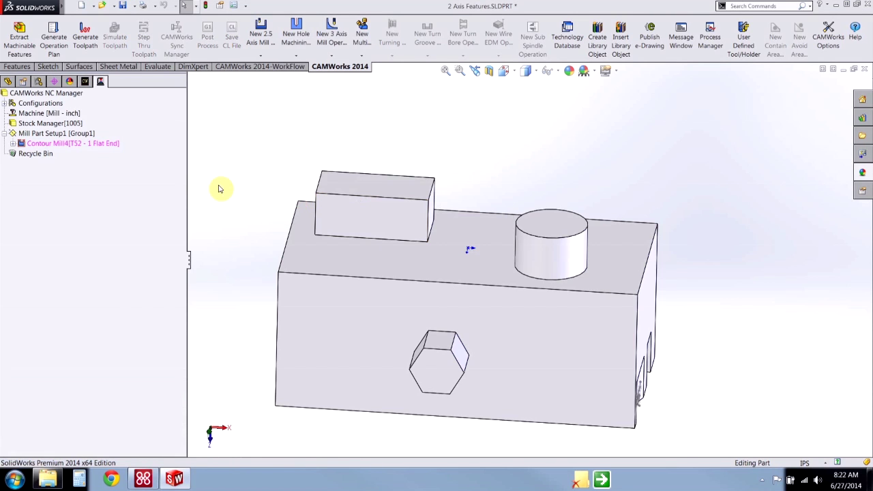
Display the Contour Mill4 toolpath, zoomed out to show the whole part.
click(99, 144)
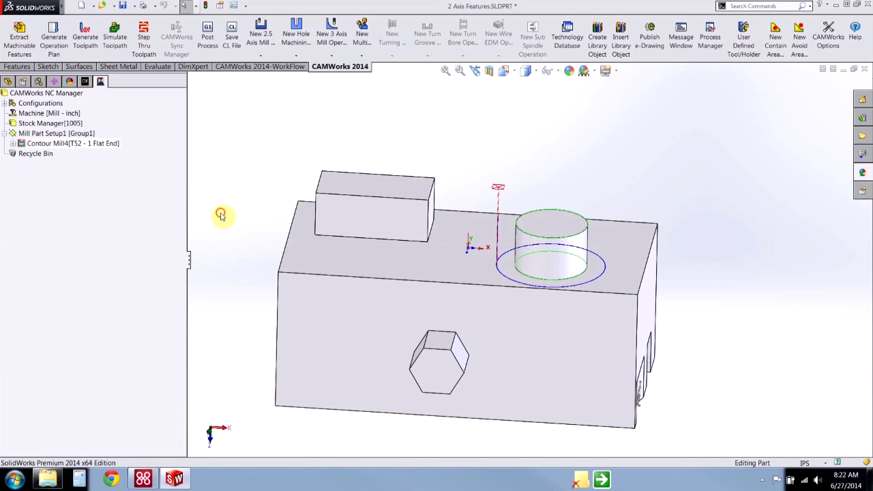
scroll(531, 262, down, 2)
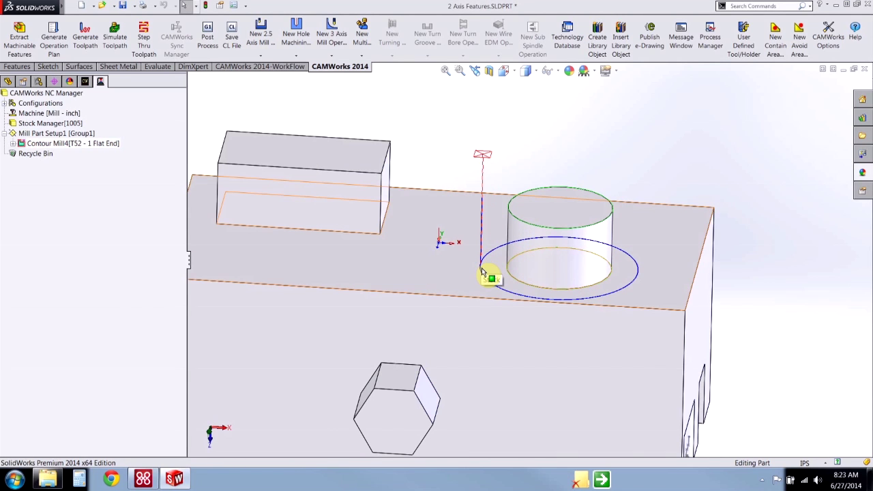
scroll(481, 271, down, 6)
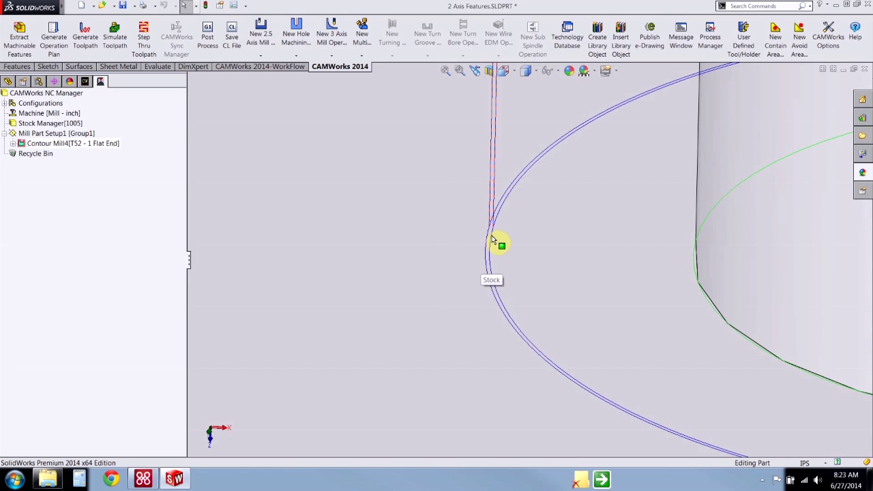
scroll(556, 243, up, 3)
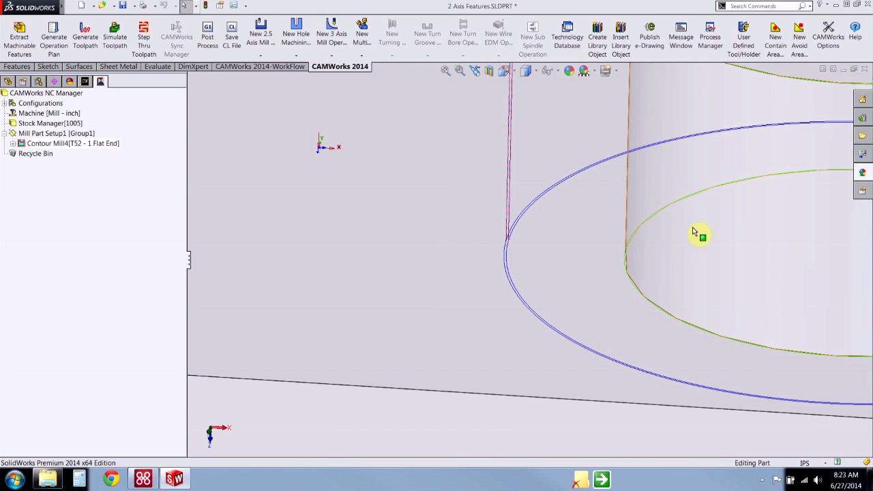
scroll(651, 230, up, 2)
scroll(652, 231, up, 3)
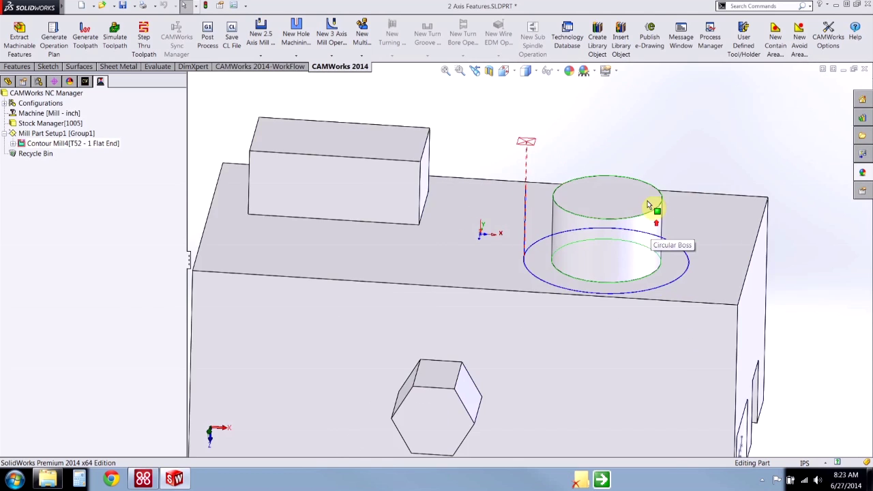
Set Contour Mill4's lead-in to Arc (0.25in, 45deg) and preview the entry move.
click(59, 146)
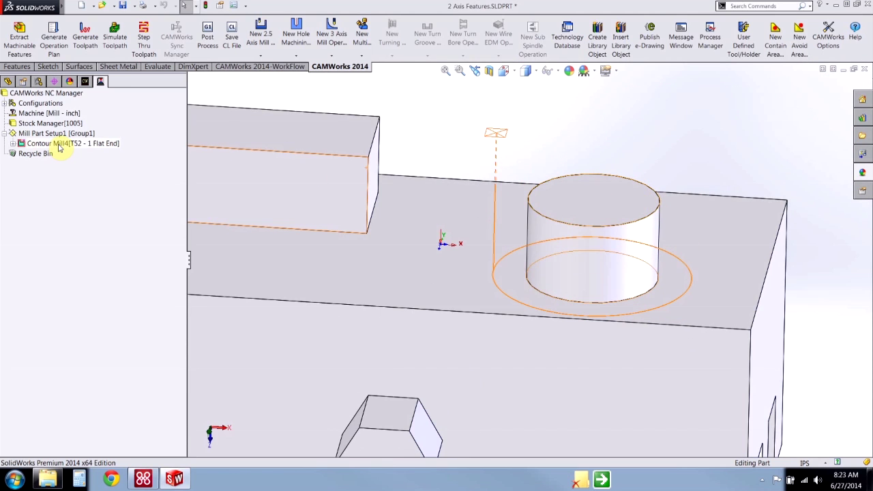
double_click(59, 145)
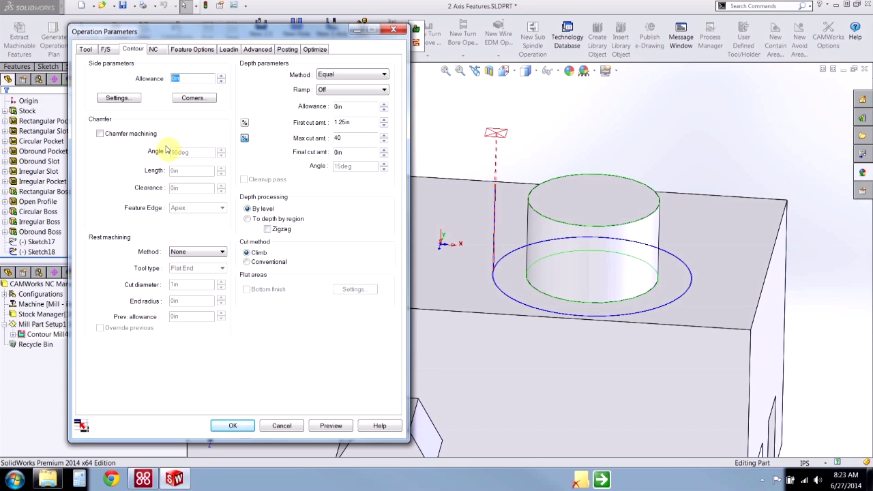
click(228, 51)
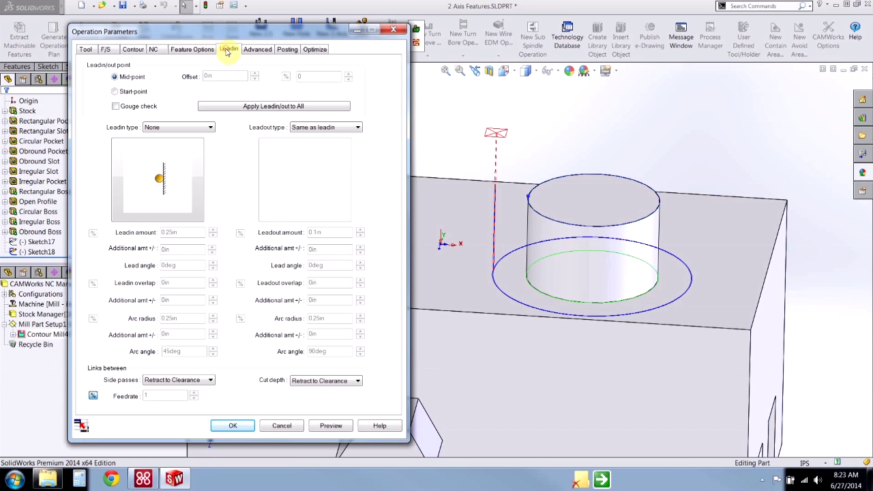
click(193, 128)
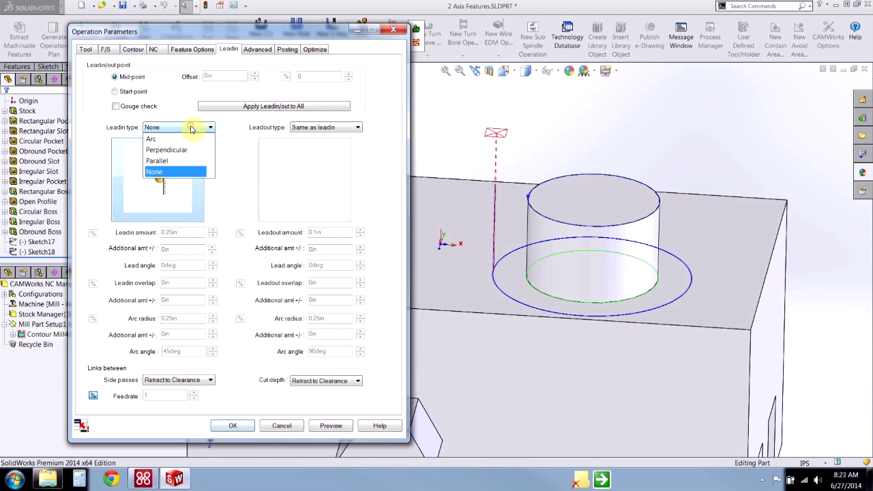
click(189, 140)
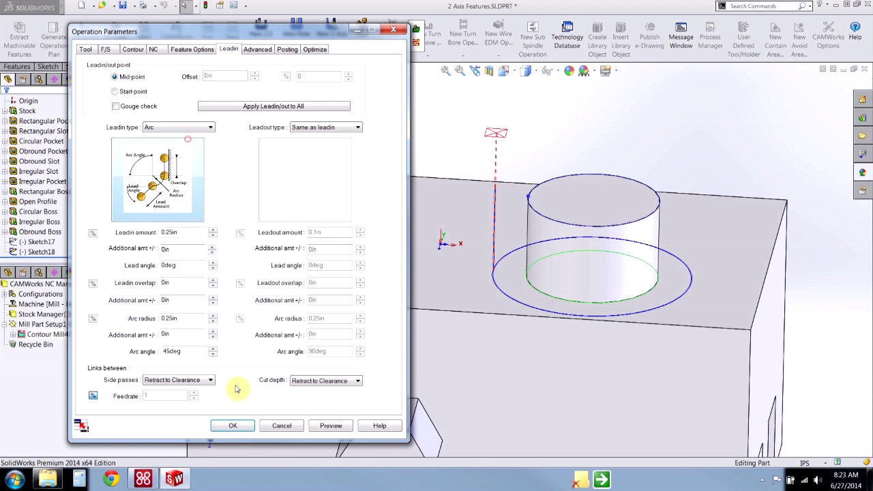
click(331, 426)
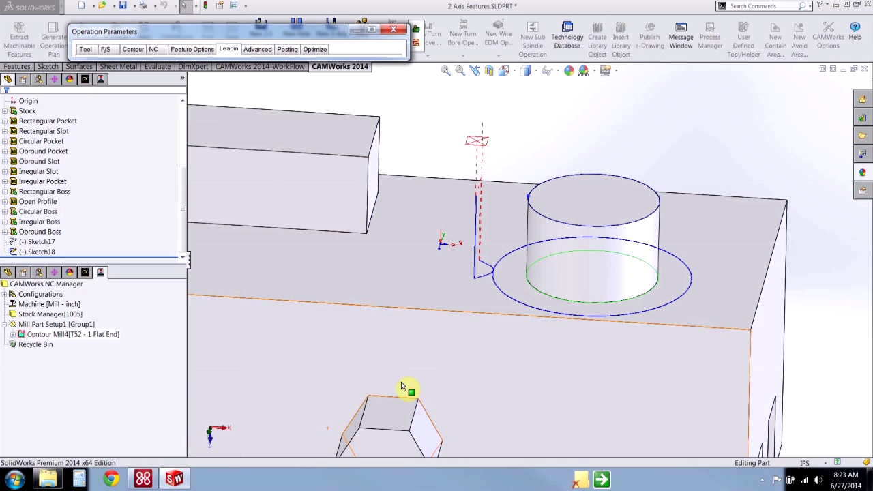
click(373, 29)
click(85, 50)
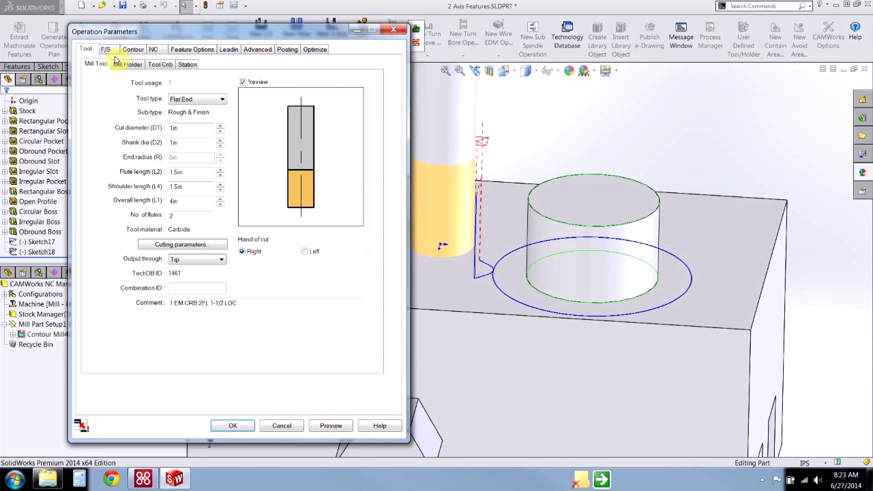
Swap Contour Mill4 to crib tool 16 (ID 699) with its holder, preview, and accept.
click(155, 65)
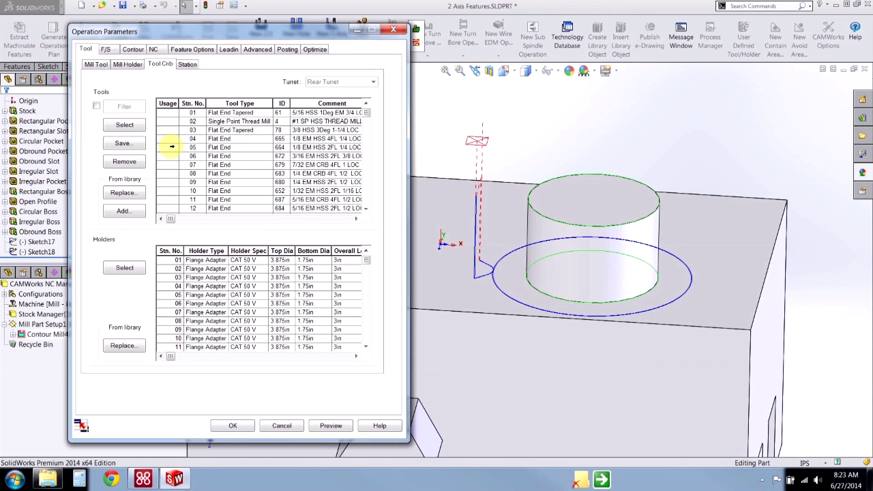
click(171, 191)
scroll(170, 198, down, 2)
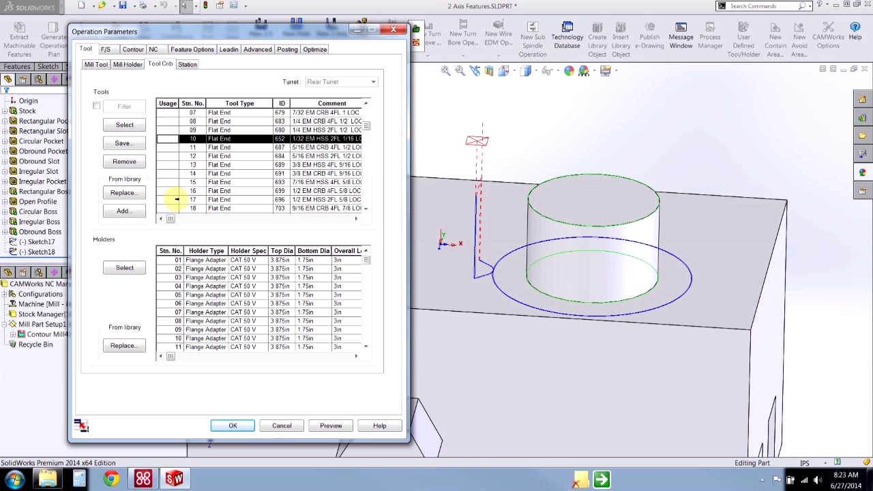
click(173, 194)
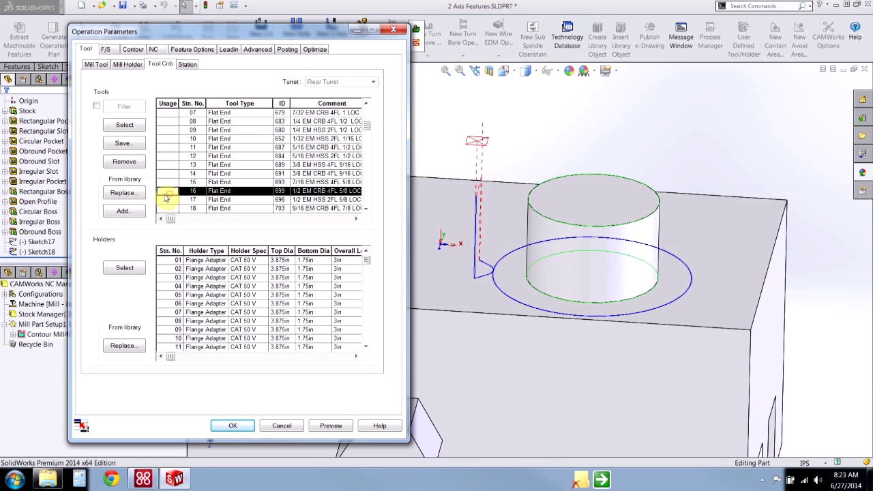
click(117, 126)
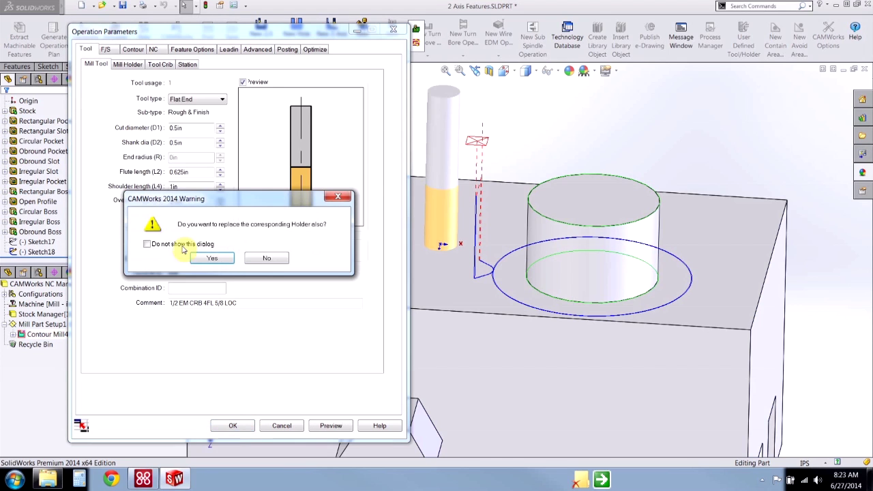
click(217, 258)
click(341, 426)
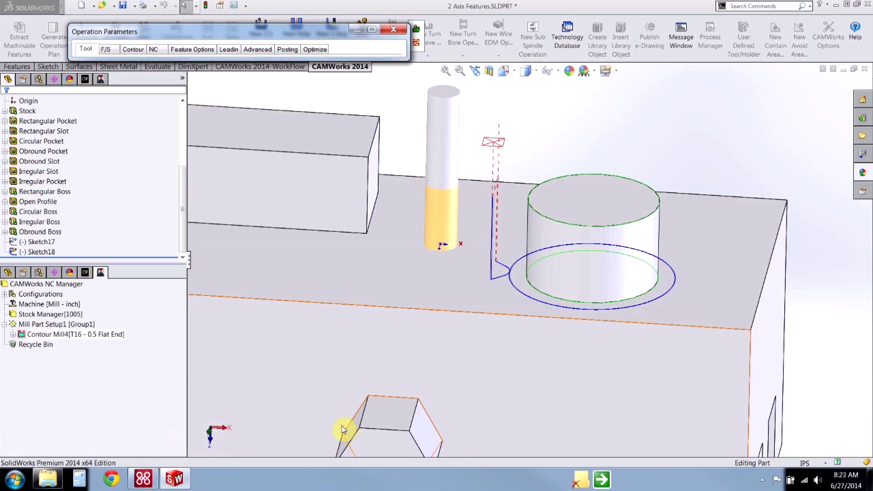
click(371, 31)
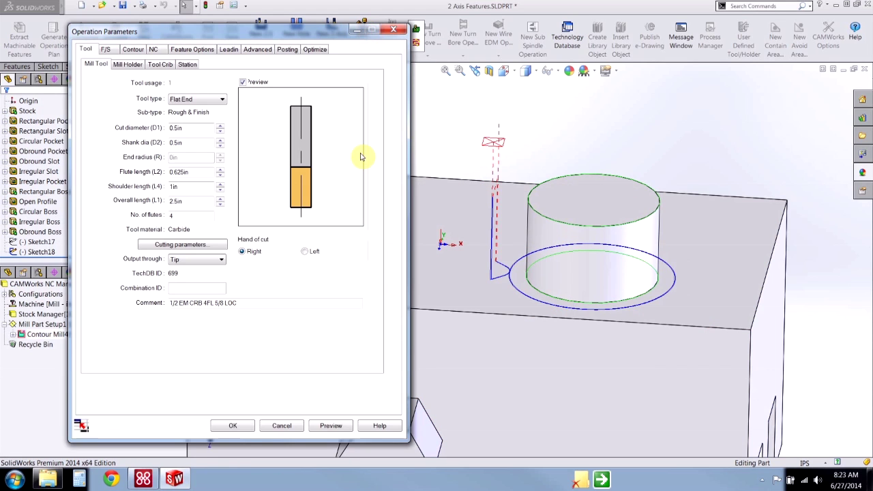
click(234, 426)
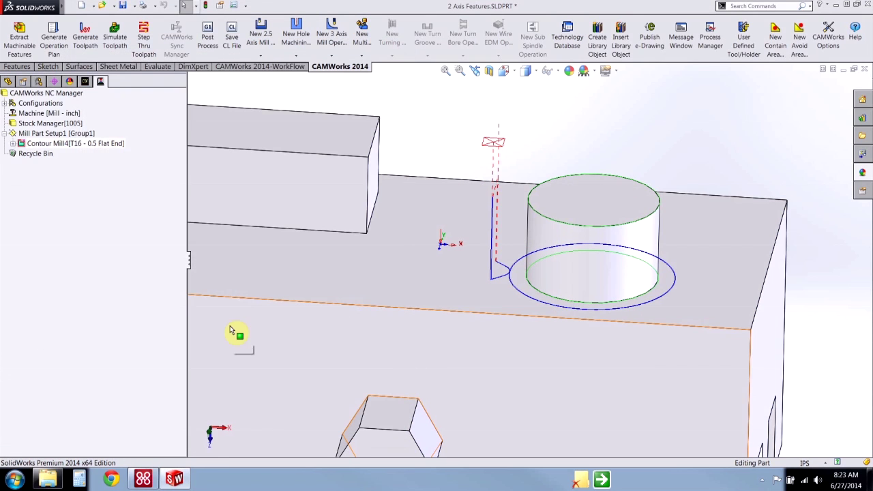
Choose Save Operation Plan for Circular Boss1 [Fine] from the Feature Tree.
click(84, 81)
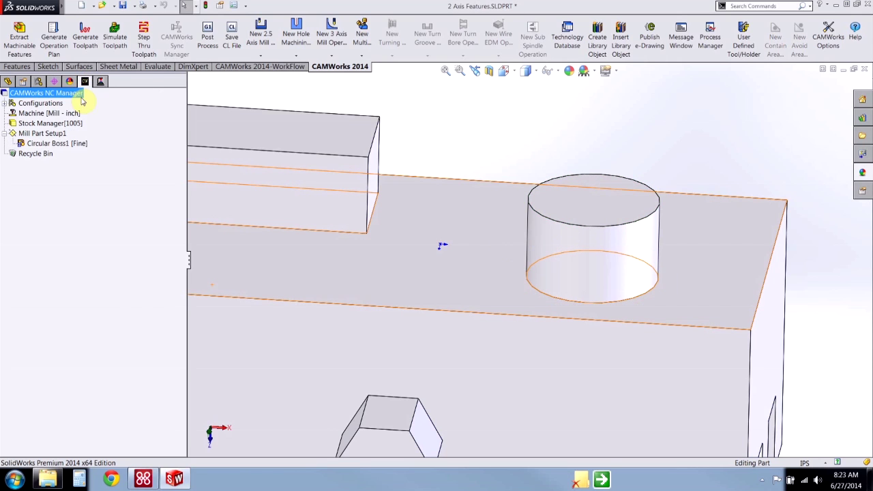
right_click(57, 144)
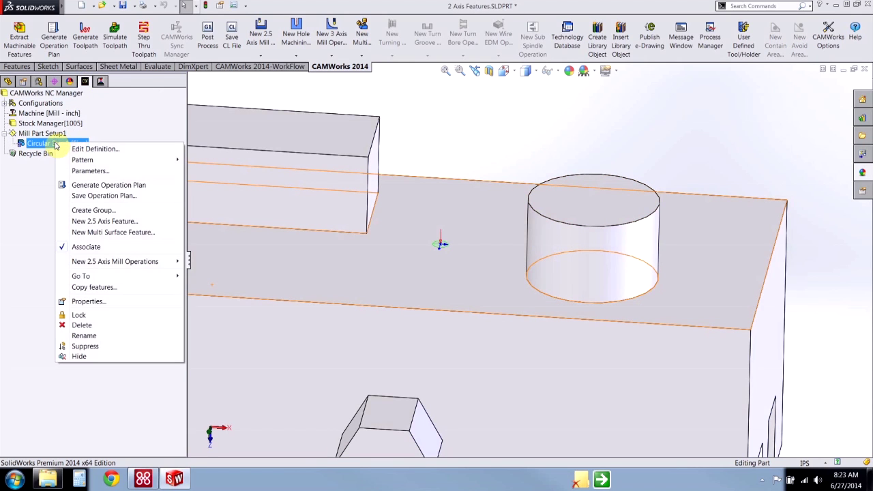
click(106, 196)
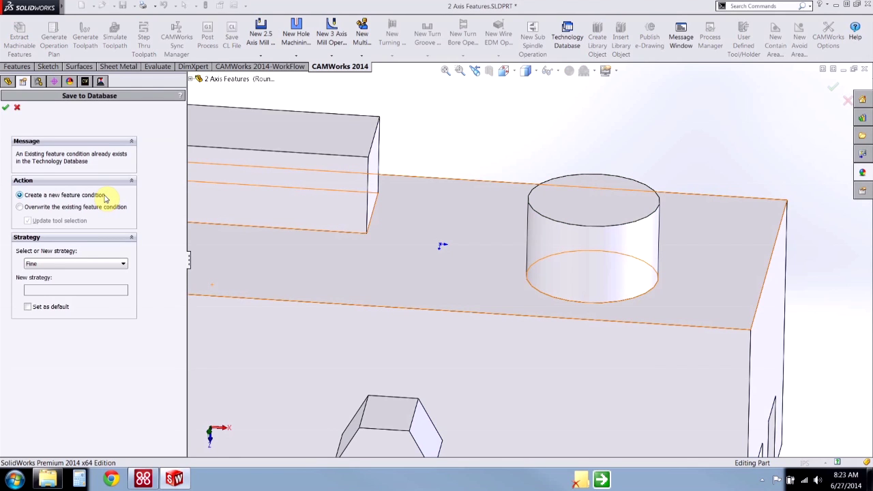
click(19, 207)
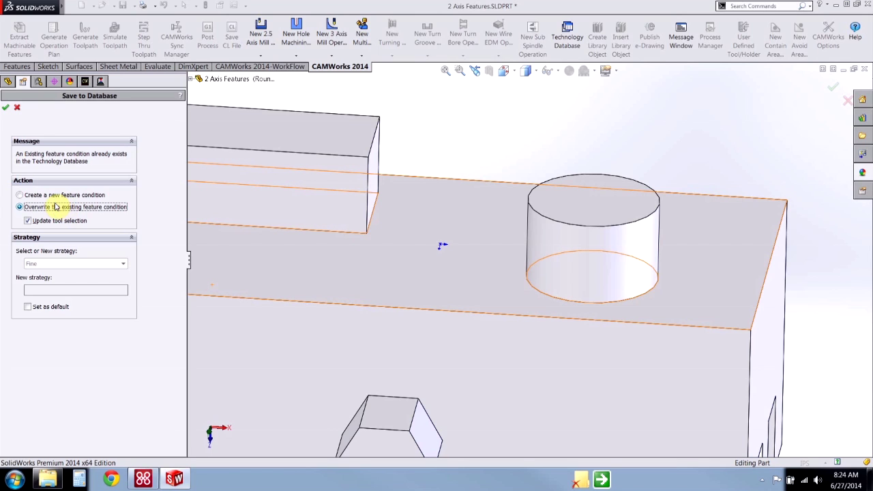
click(23, 197)
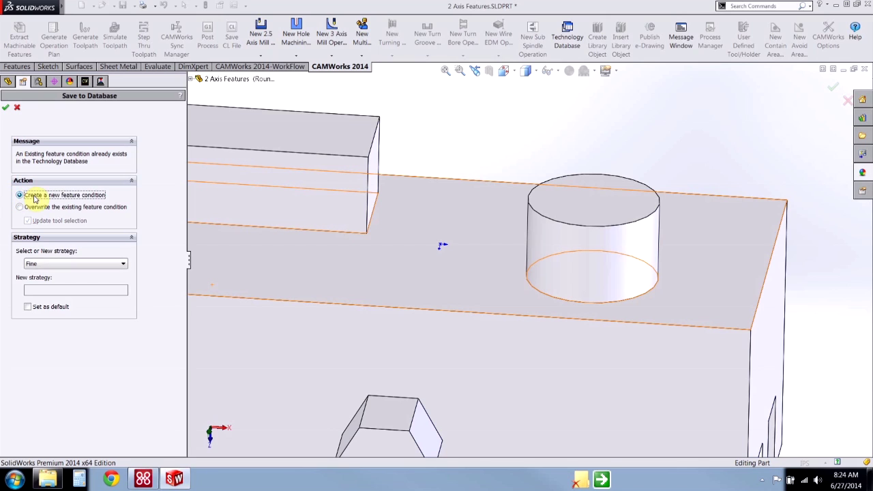
click(56, 265)
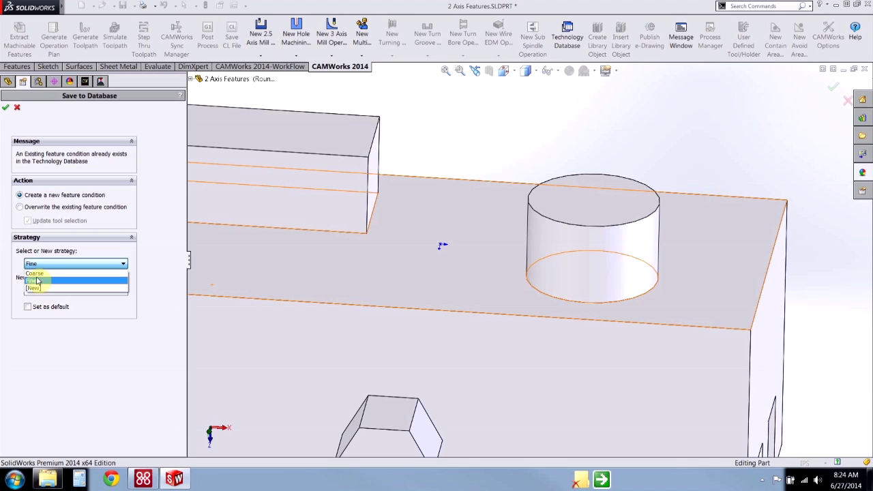
click(36, 280)
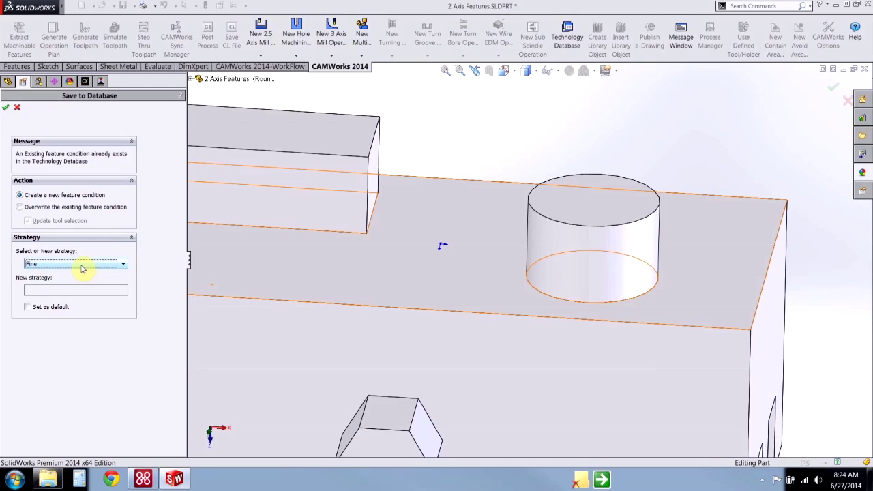
Confirm the TechDB save, change the new condition's Box Width <= from 2.0000 to 5, and save it.
click(5, 111)
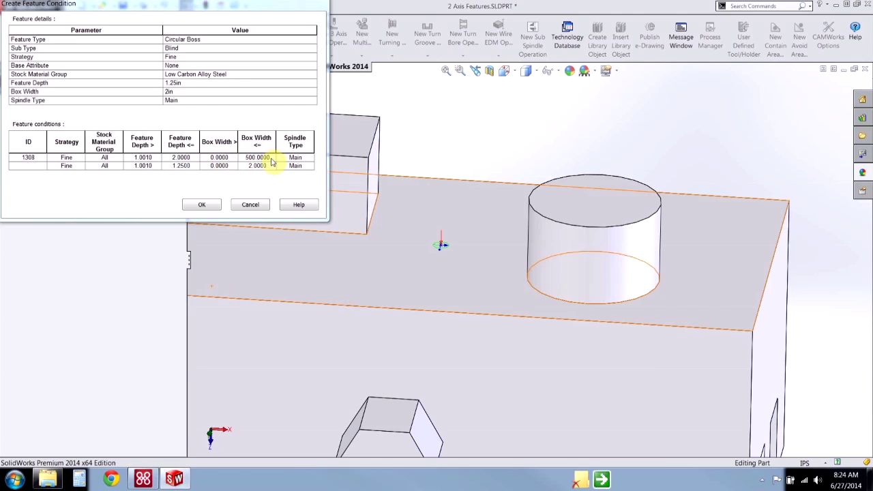
click(170, 167)
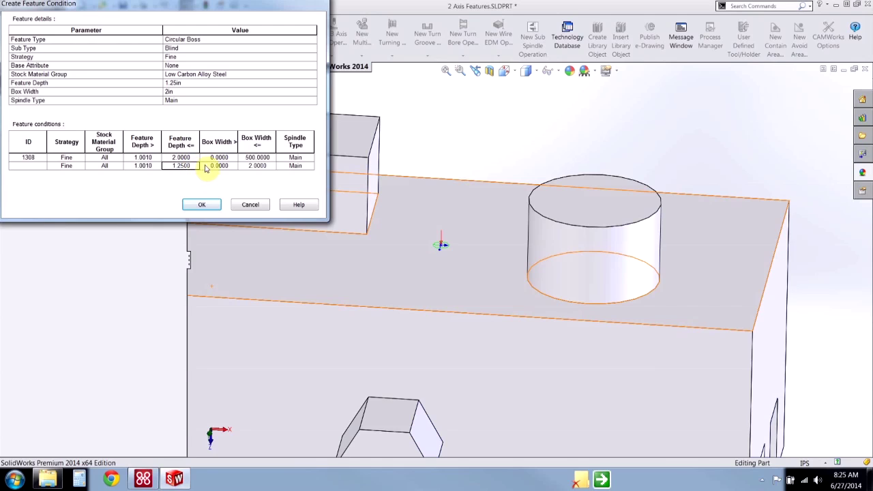
click(251, 165)
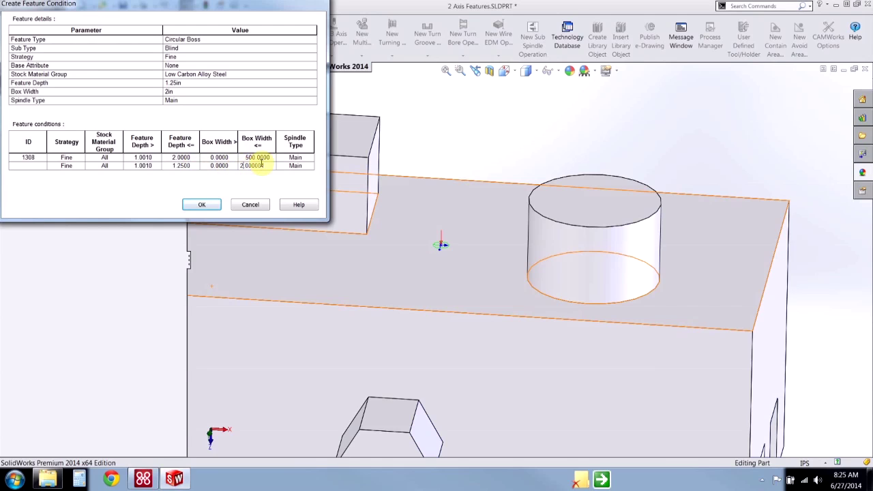
drag(267, 166, 237, 170)
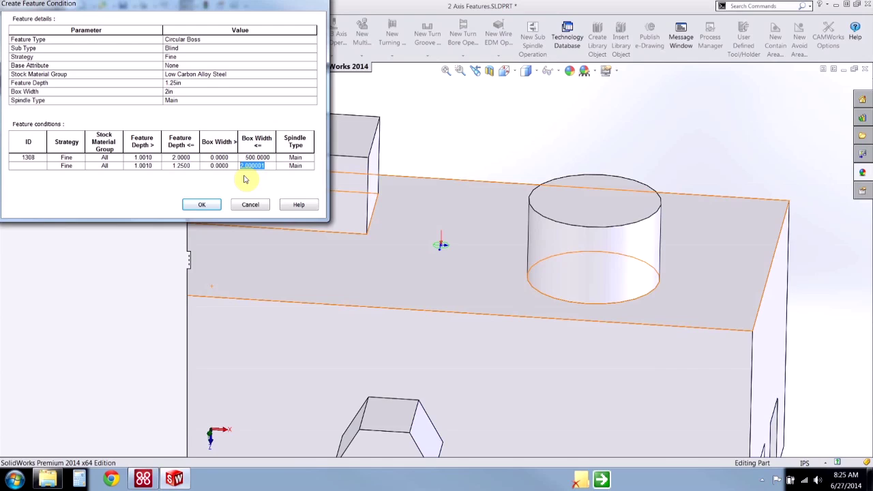
text(5)
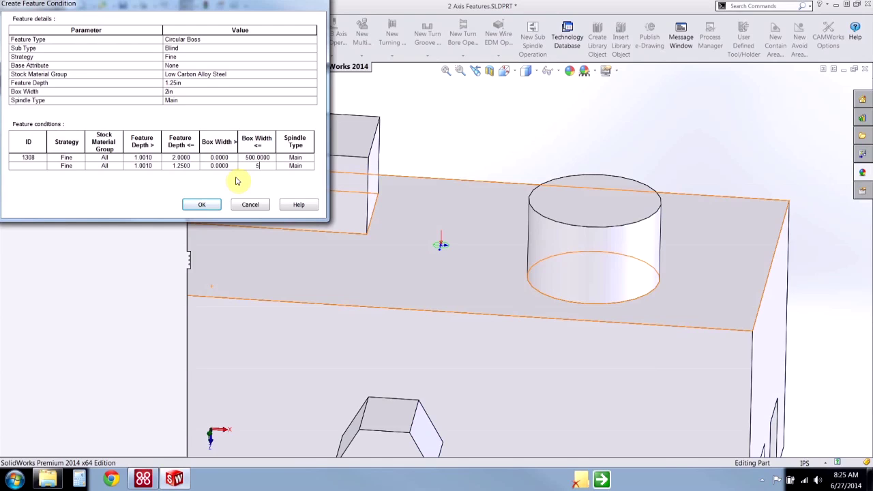
click(202, 205)
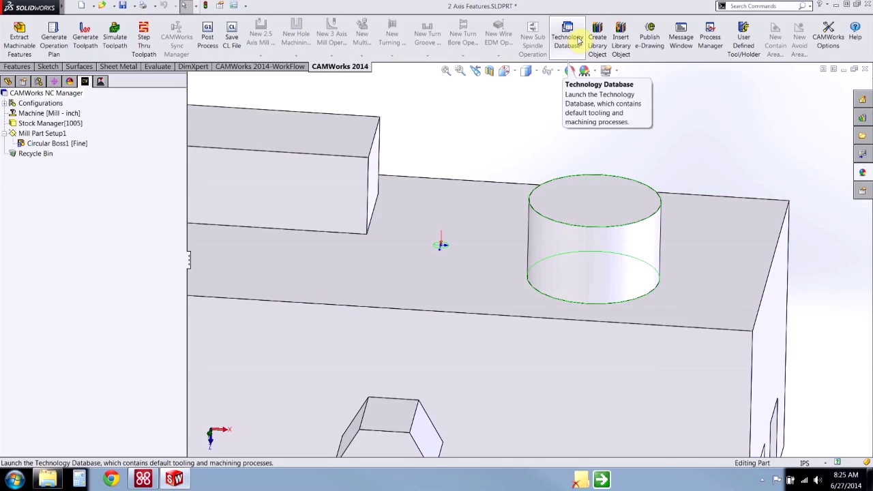
Launch the Technology Database, enlarge its window, and go to Mill's Feature & Operations form.
click(576, 41)
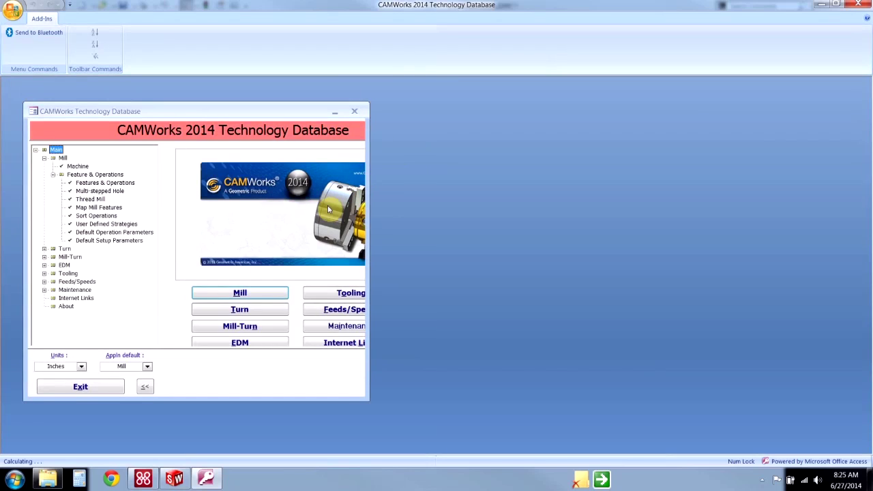
drag(362, 401, 480, 428)
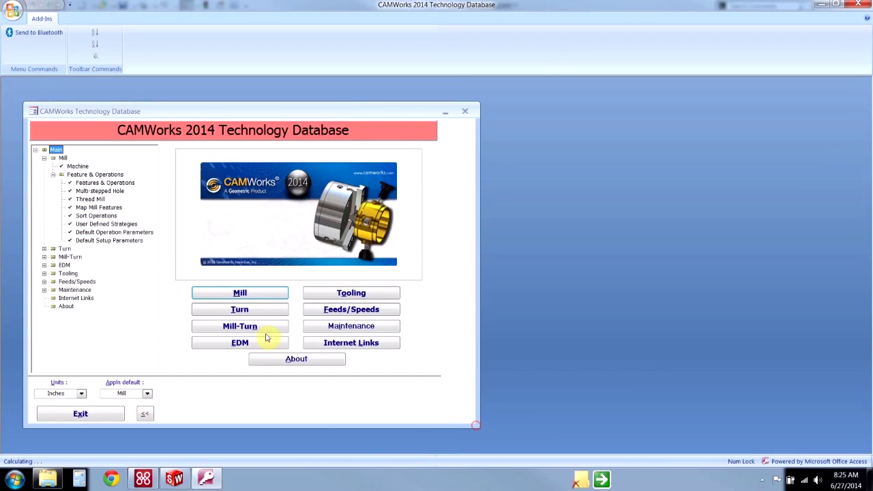
click(243, 294)
click(331, 235)
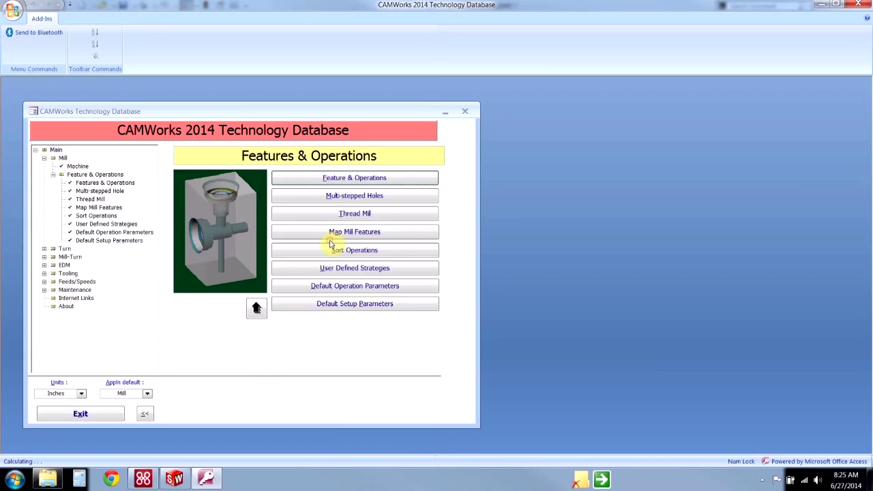
click(346, 182)
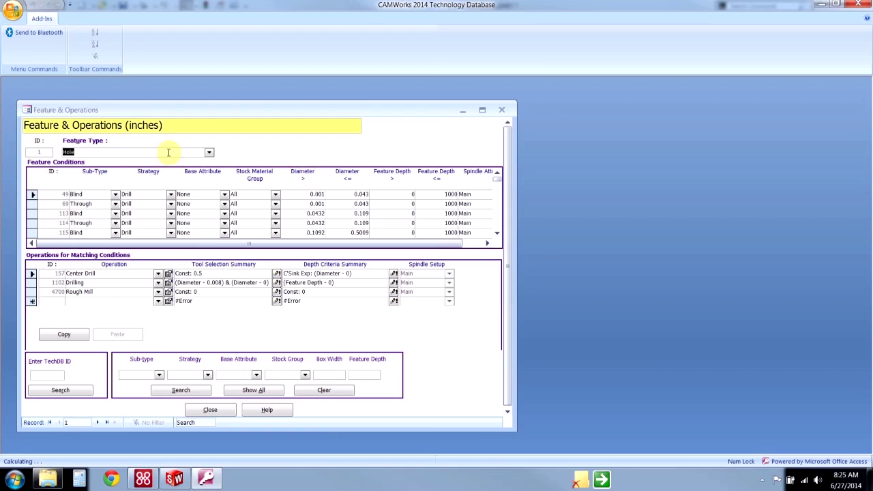
Set Feature Type to Circular Boss and show the operations for condition 1308.
click(208, 151)
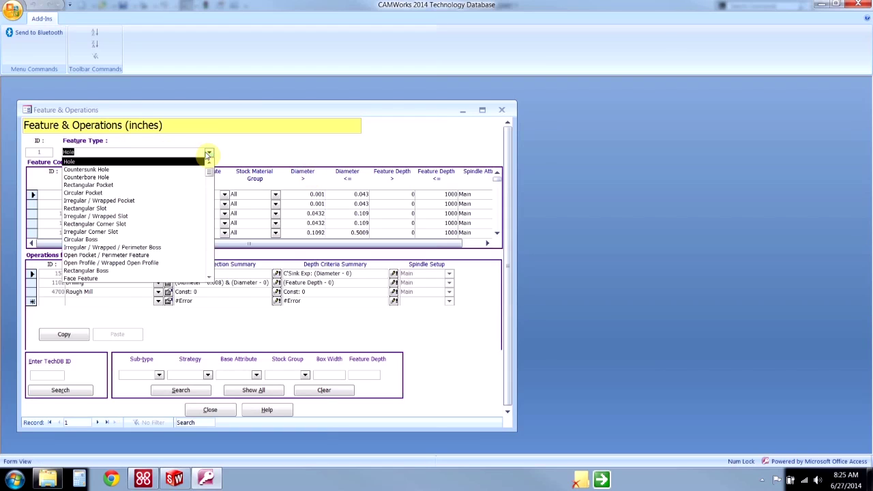
click(148, 240)
click(54, 222)
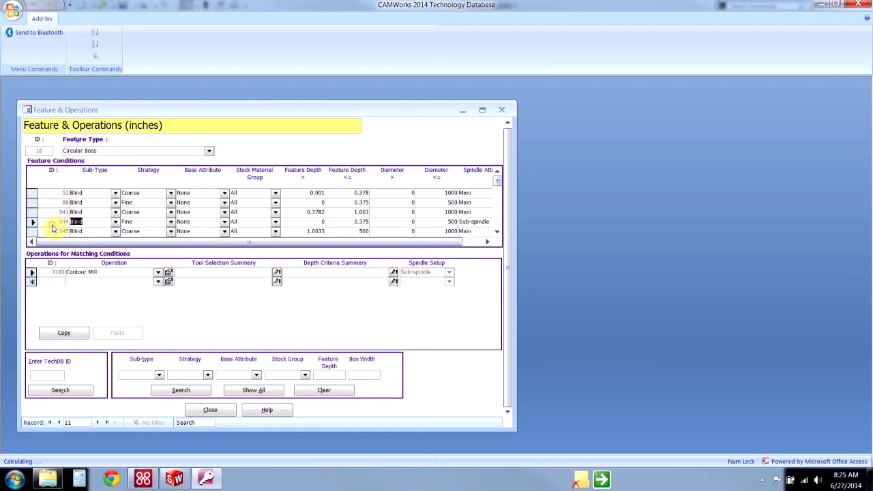
scroll(54, 224, down, 3)
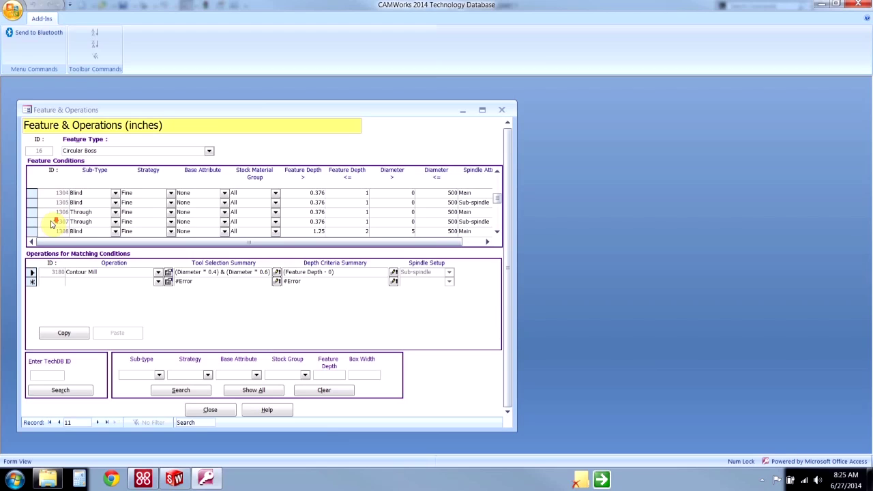
scroll(52, 224, down, 1)
click(31, 222)
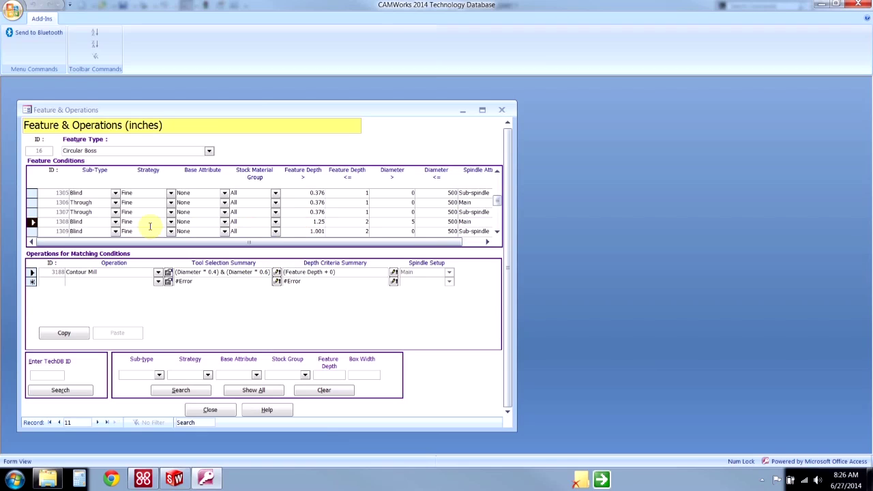
Scroll to the grid's bottom and show new condition 2049 with its Contour Mill operation.
scroll(82, 223, down, 3)
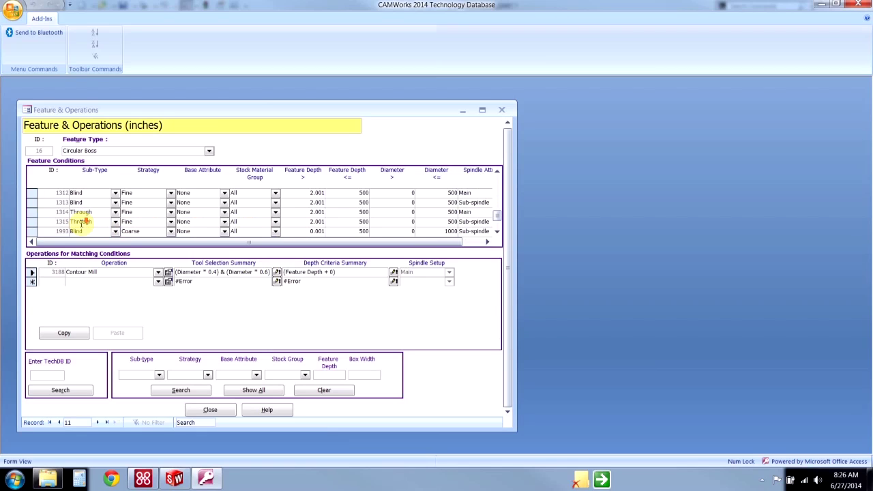
scroll(81, 223, down, 3)
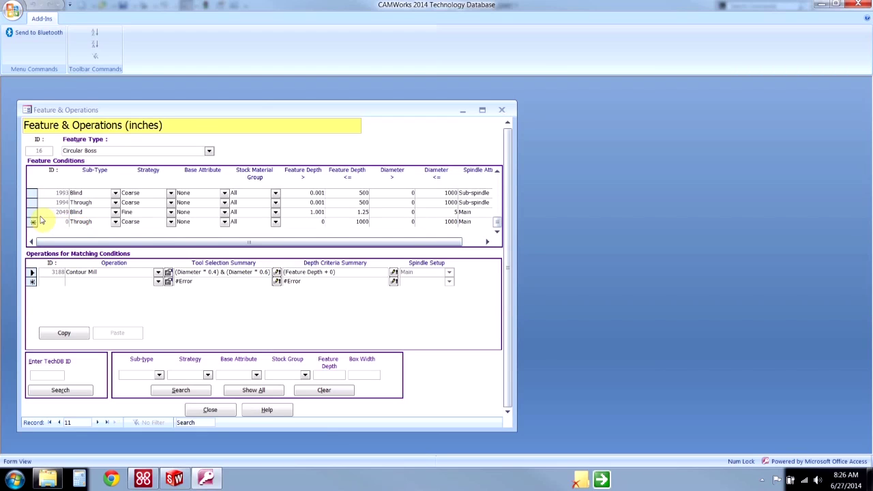
click(32, 214)
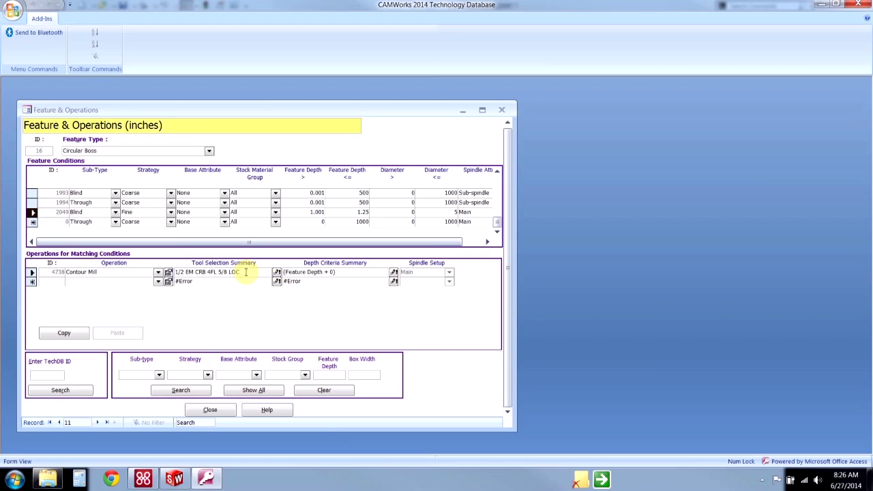
click(277, 272)
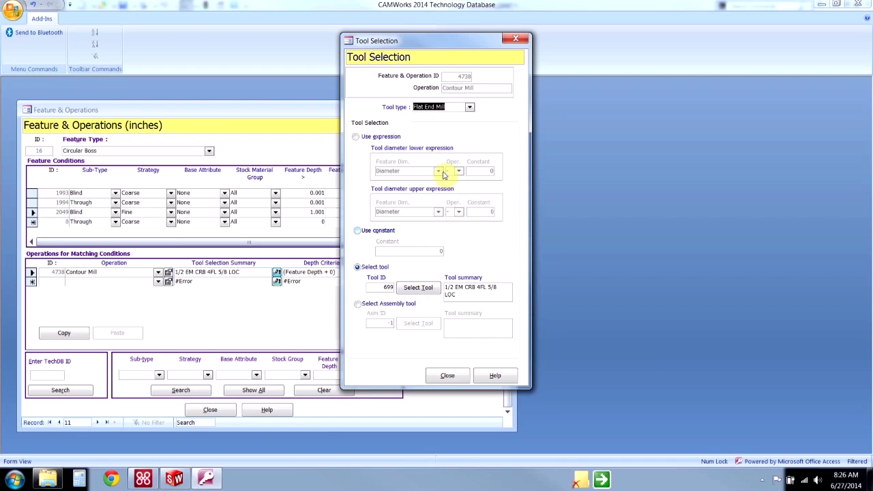
click(470, 107)
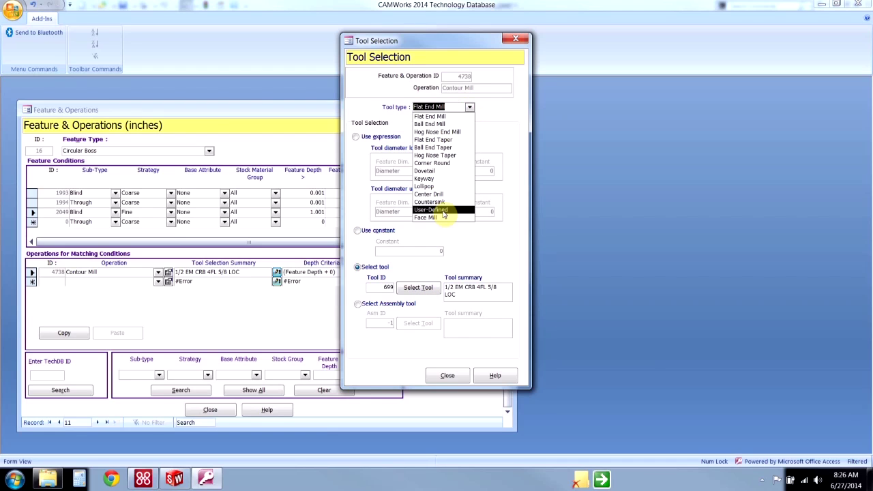
click(456, 380)
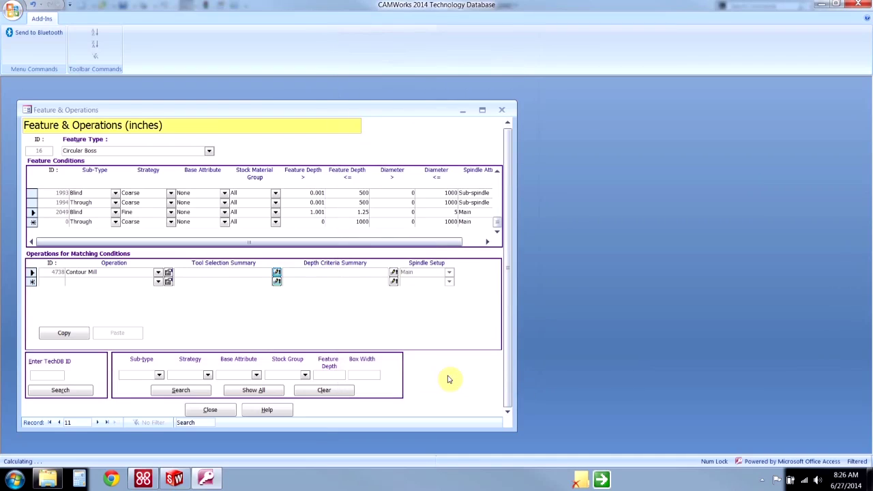
Review the Contour Mill operation's Leadin and Contour tab settings, then close its parameters.
click(168, 275)
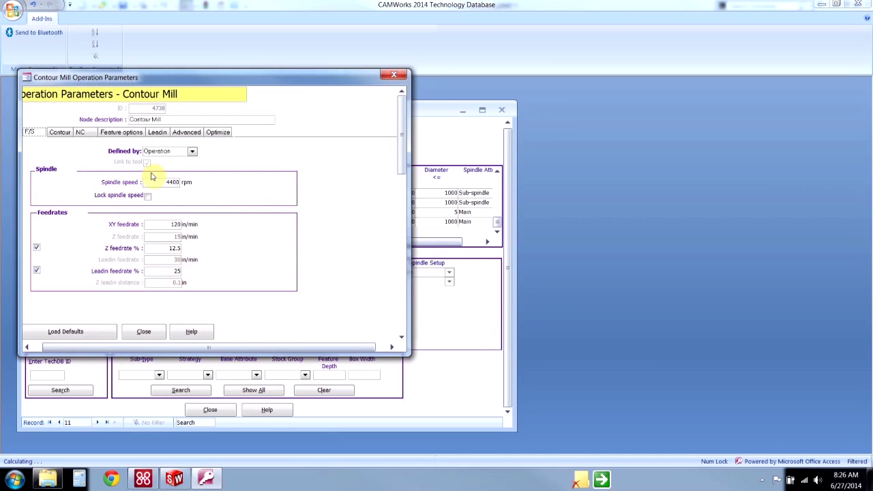
click(157, 132)
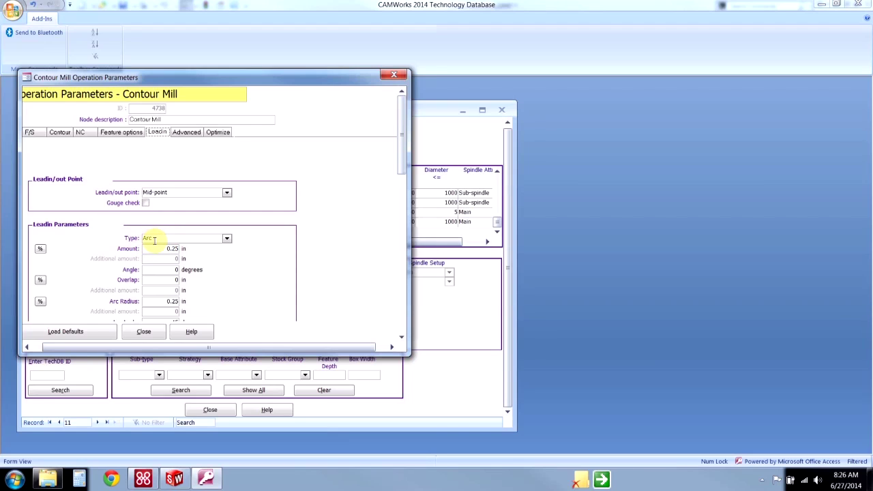
click(65, 135)
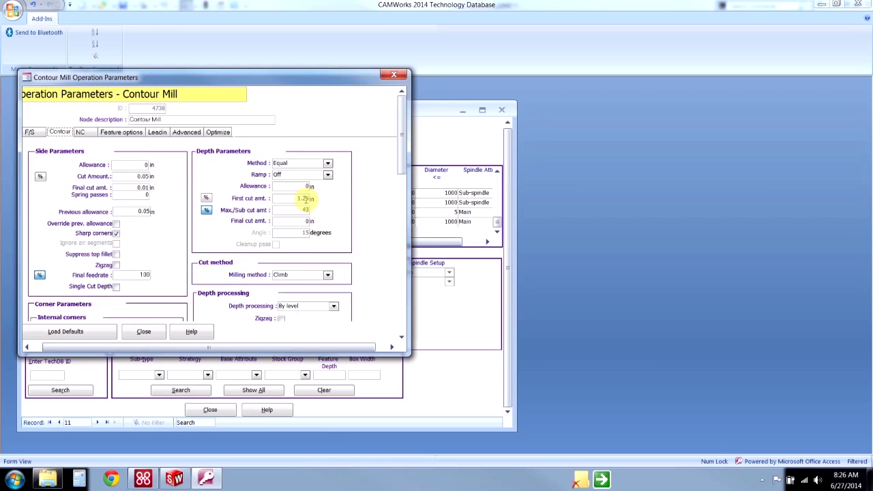
click(394, 75)
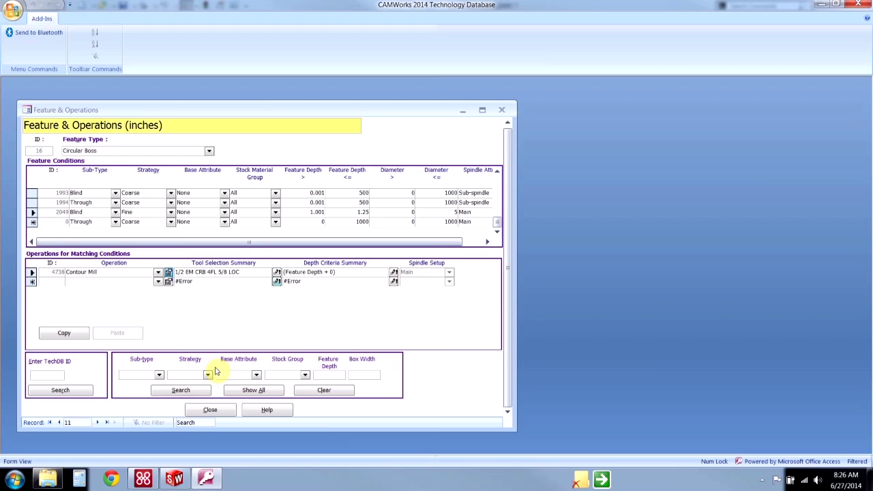
Close the Feature & Operations form and exit the Technology Database back to SolidWorks.
click(220, 416)
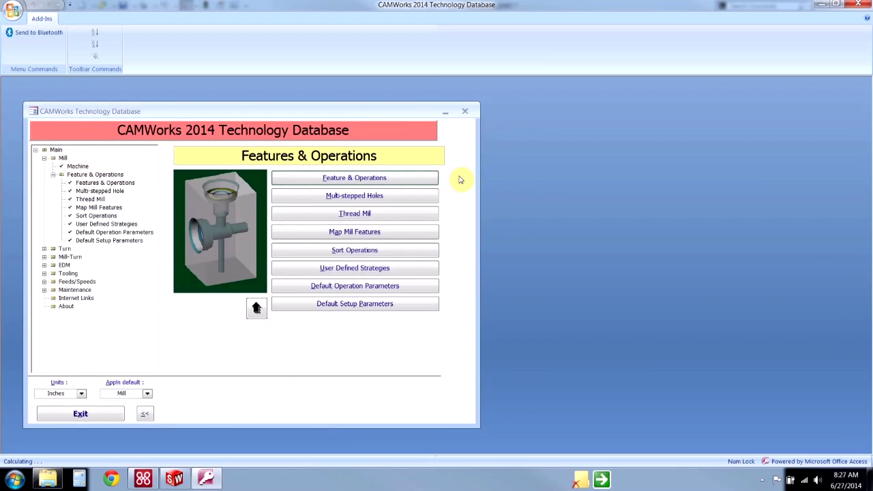
click(466, 111)
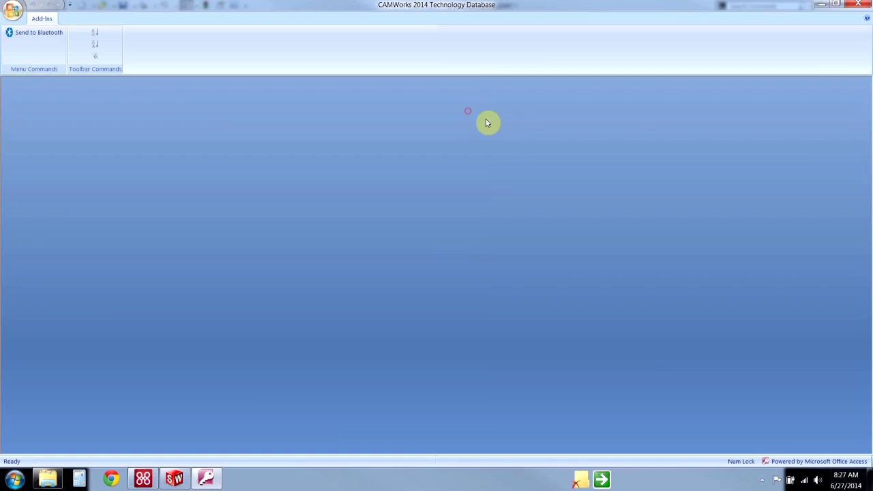
click(858, 4)
scroll(498, 171, up, 3)
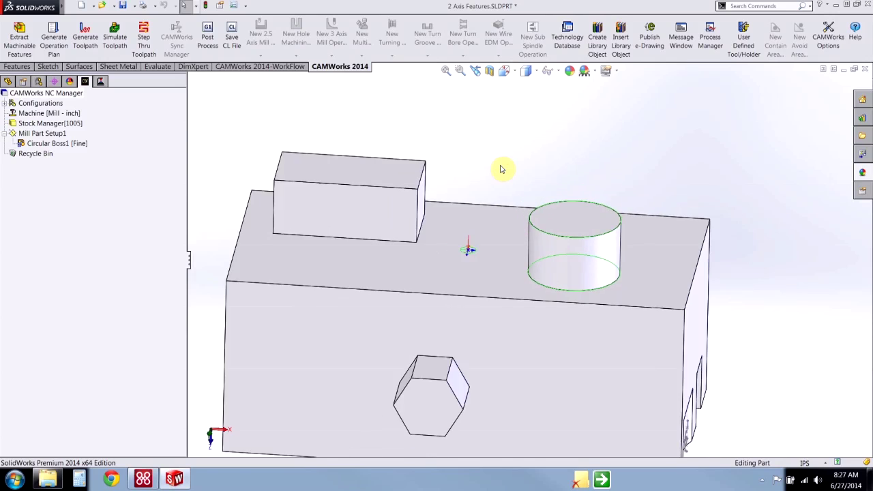